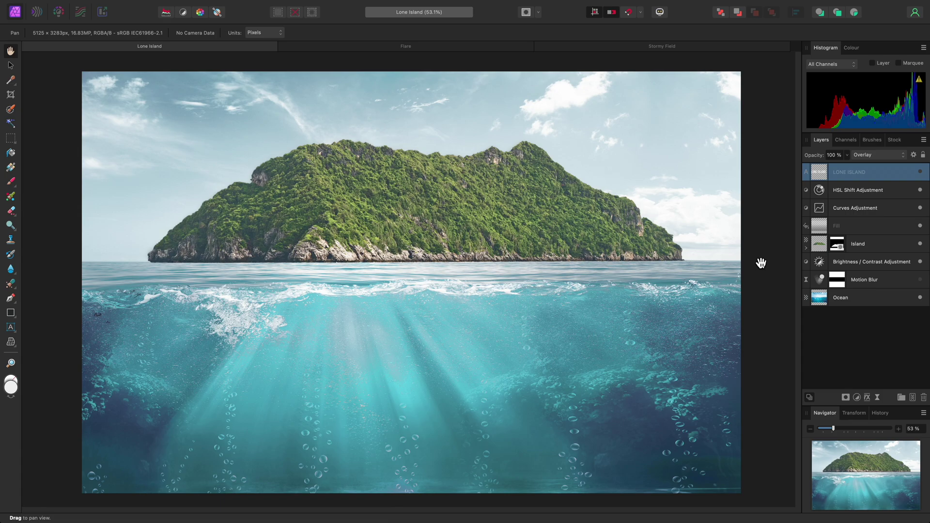
# Make the LONE ISLAND text layer visible so it shows in Overlay over the water
pyautogui.click(920, 173)
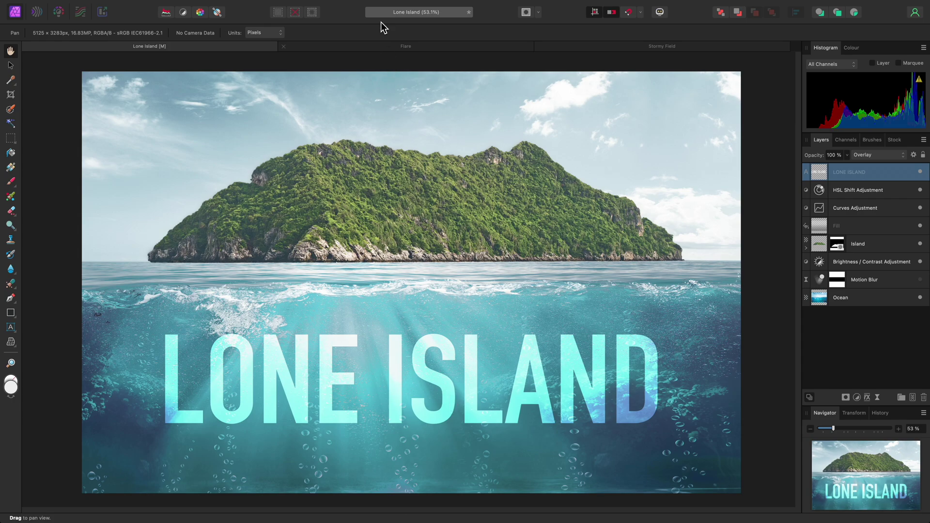
pyautogui.moveTo(377, 1)
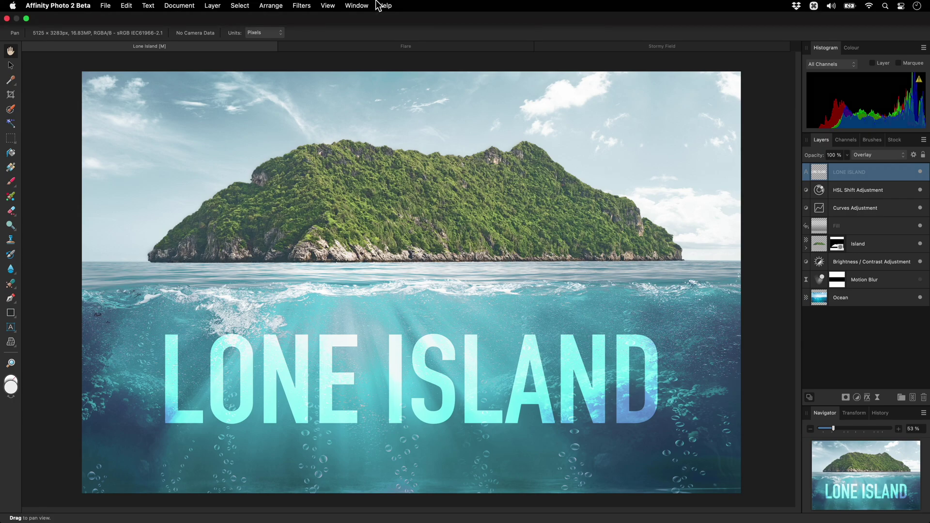
# Add a Distort > Displace live filter to the LONE ISLAND layer at the default 10 px
pyautogui.click(302, 6)
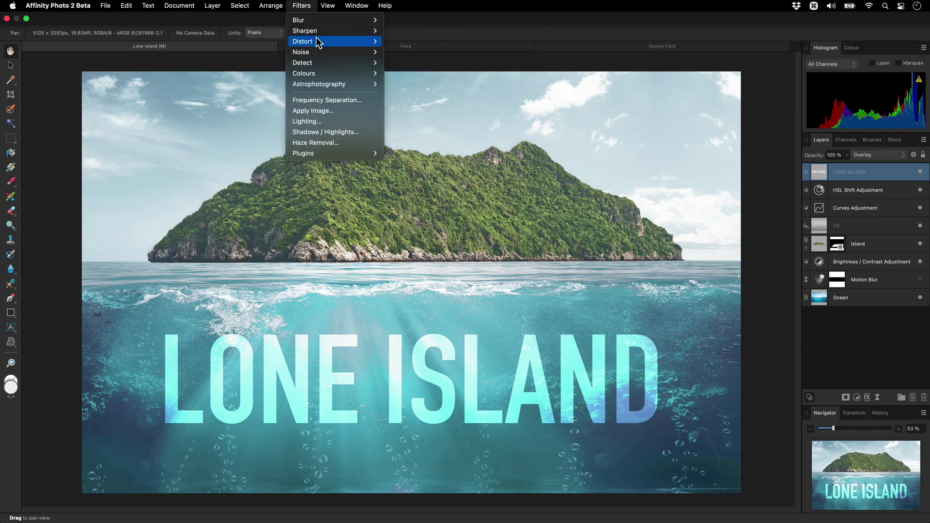
pyautogui.moveTo(318, 42)
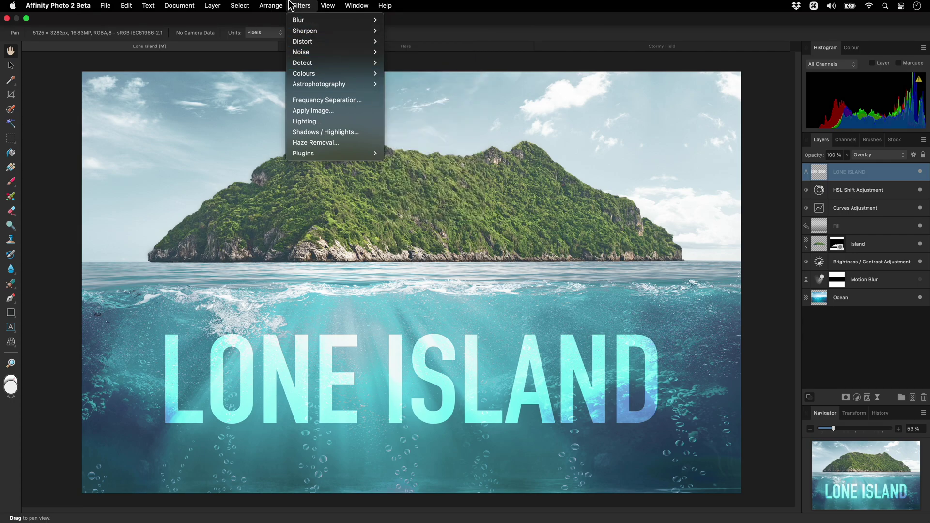
pyautogui.moveTo(212, 6)
pyautogui.moveTo(282, 133)
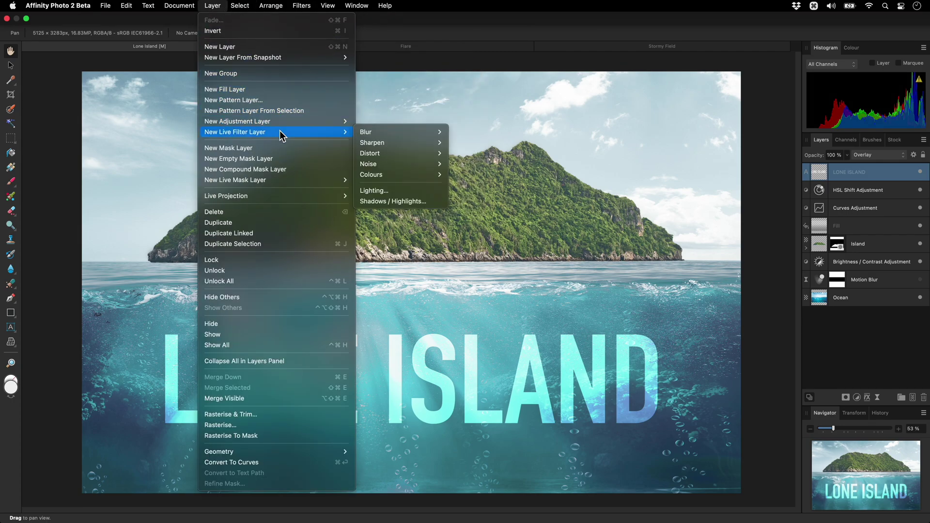
pyautogui.moveTo(411, 154)
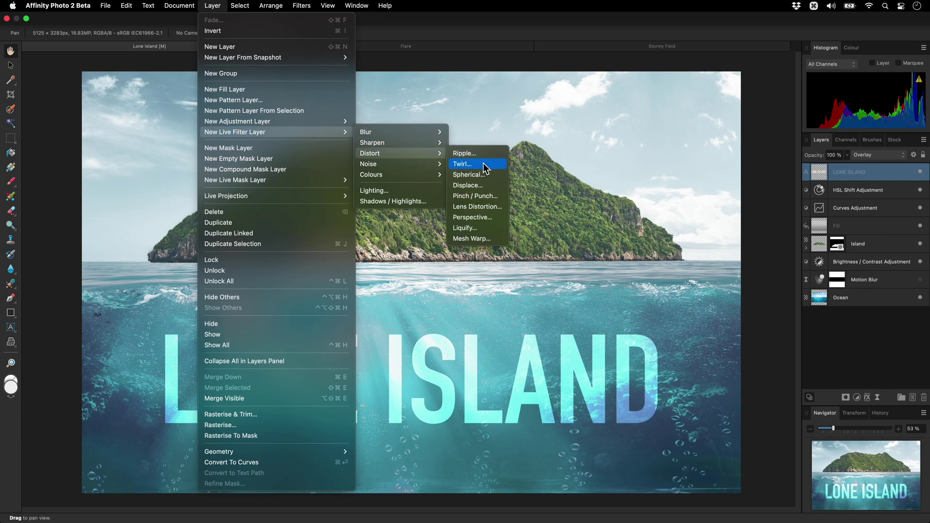
pyautogui.click(491, 187)
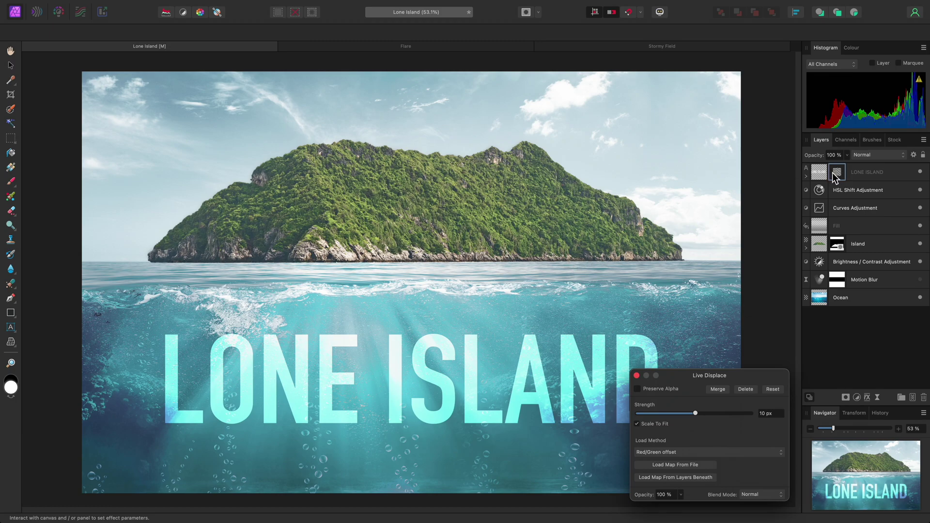
# Load the displacement map from the layers beneath and raise Strength to 150.5 px
pyautogui.click(711, 478)
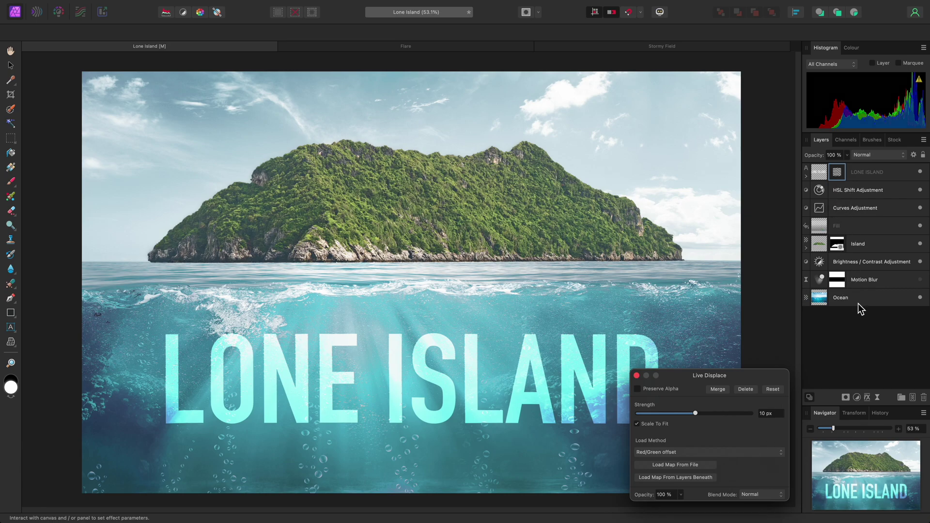
pyautogui.moveTo(696, 416)
pyautogui.mouseDown()
pyautogui.moveTo(741, 419)
pyautogui.moveTo(658, 428)
pyautogui.moveTo(719, 430)
pyautogui.moveTo(710, 429)
pyautogui.mouseUp()
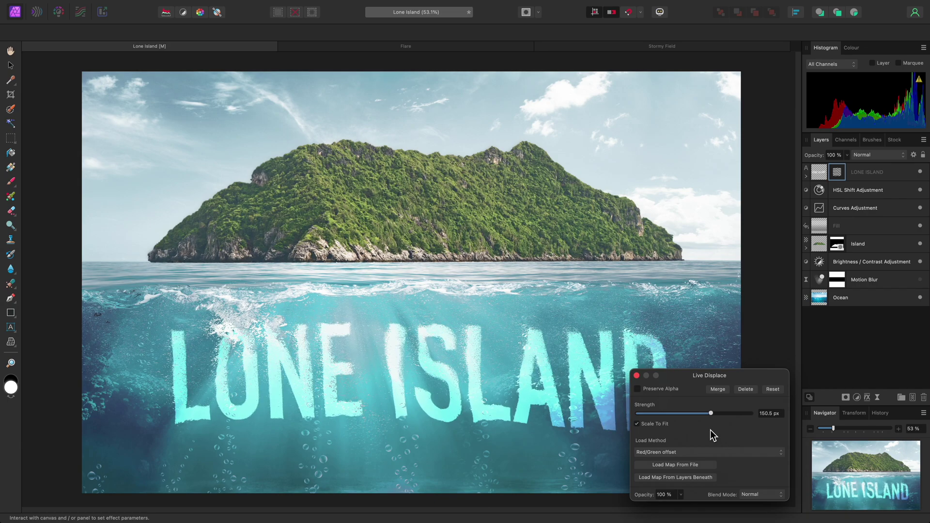
# Try Sobel 3x3 intensity map loading, reload the map, and nudge Strength slightly higher
pyautogui.click(694, 453)
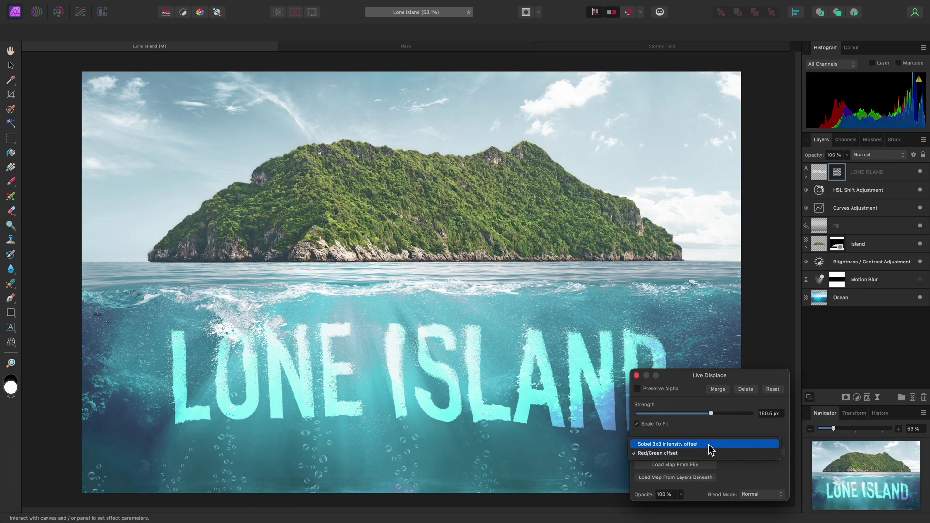
pyautogui.click(708, 445)
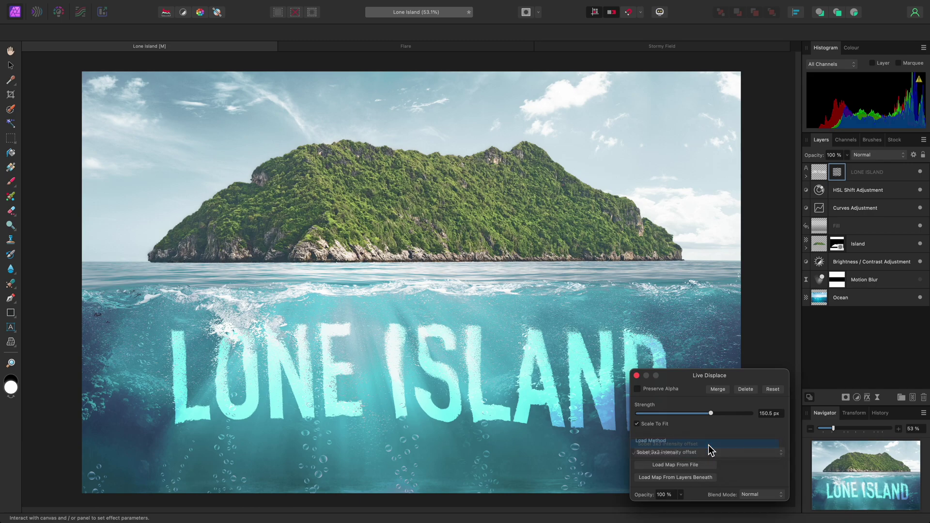
pyautogui.click(704, 478)
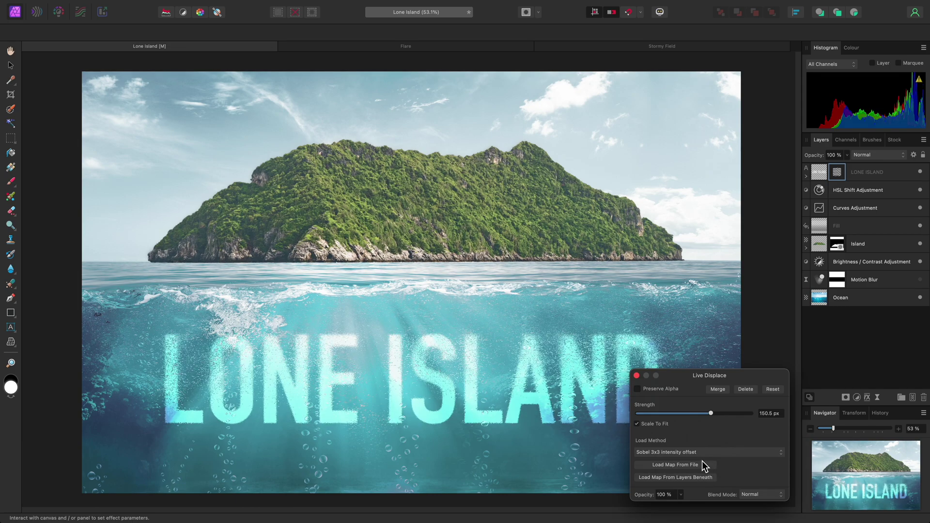
pyautogui.moveTo(710, 413)
pyautogui.mouseDown()
pyautogui.moveTo(740, 414)
pyautogui.moveTo(658, 427)
pyautogui.moveTo(712, 421)
pyautogui.mouseUp()
# Switch back to Red/Green offset, reload the map at 156.8 px, and close the Displace dialog
pyautogui.click(704, 451)
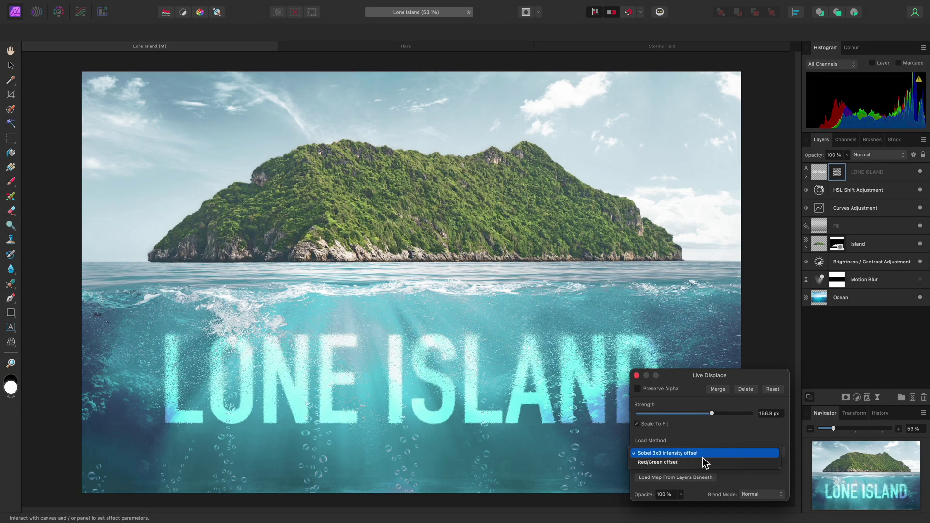
pyautogui.click(703, 460)
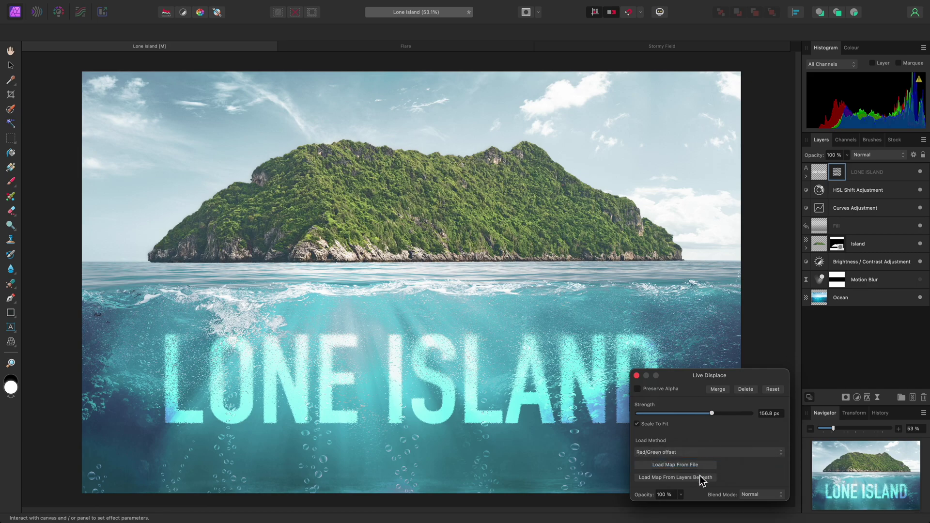
pyautogui.click(699, 475)
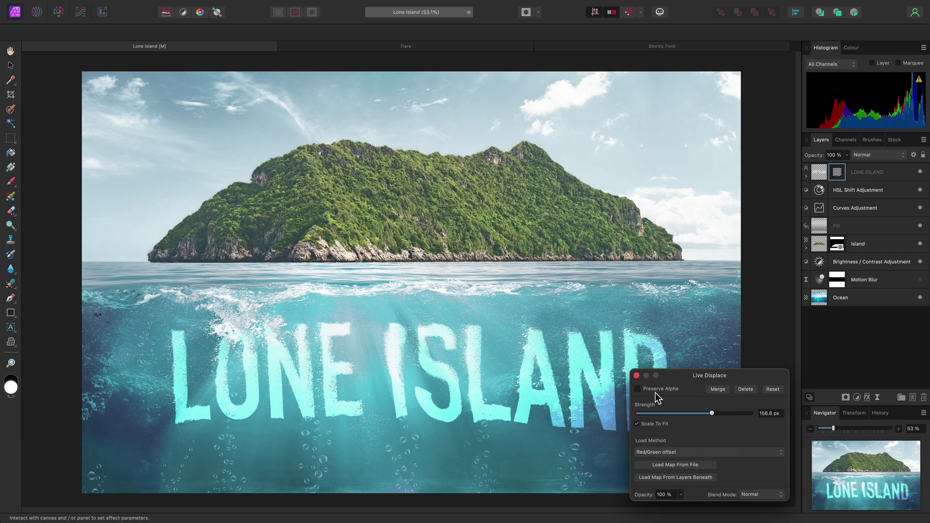
pyautogui.click(637, 375)
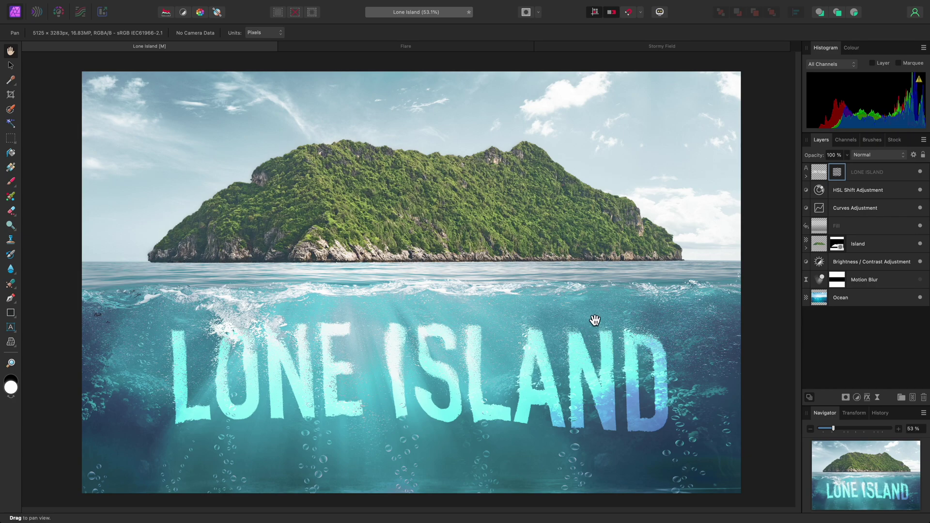
# With the Move Tool, shift the LONE ISLAND text slightly right within the water
pyautogui.press('v')
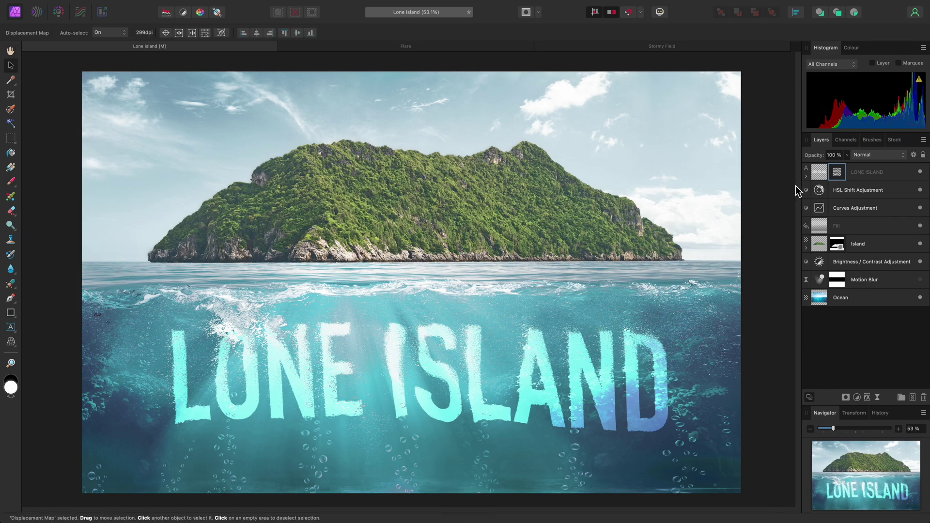
pyautogui.click(818, 177)
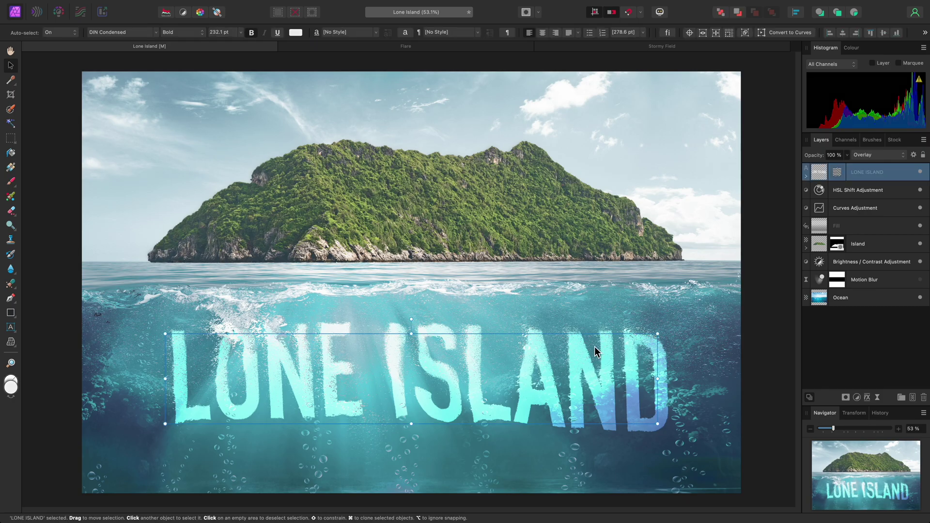
pyautogui.moveTo(582, 391); pyautogui.dragTo(608, 382)
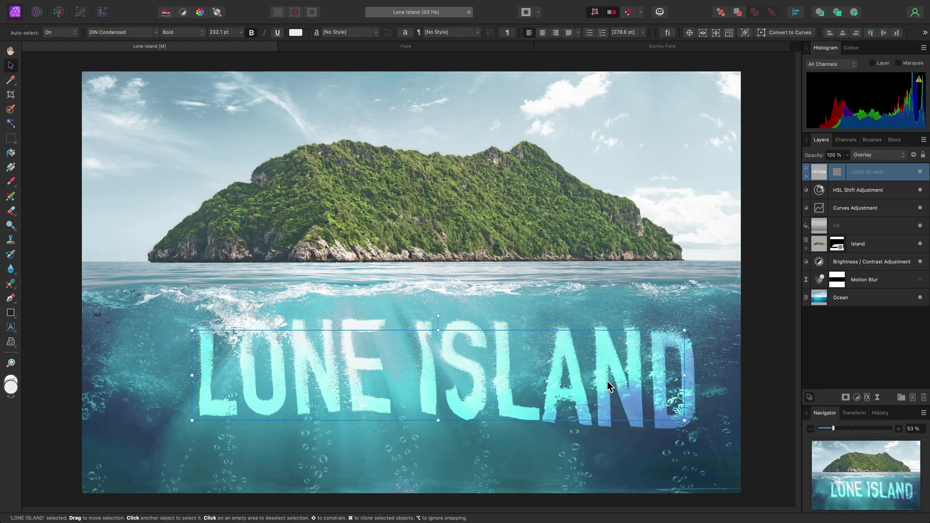
# Delete 'LONE ' from the title so the text reads just ISLAND
pyautogui.doubleClick(556, 383)
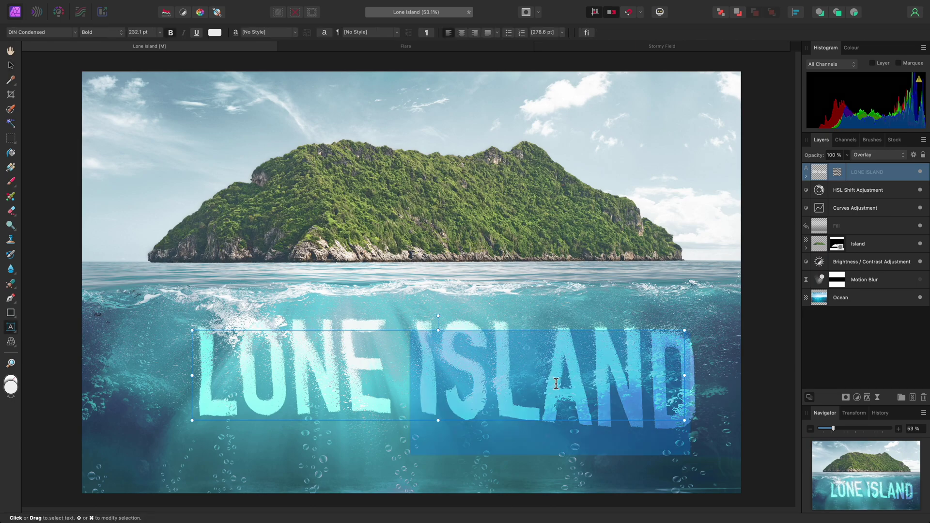
pyautogui.moveTo(409, 376); pyautogui.dragTo(184, 378)
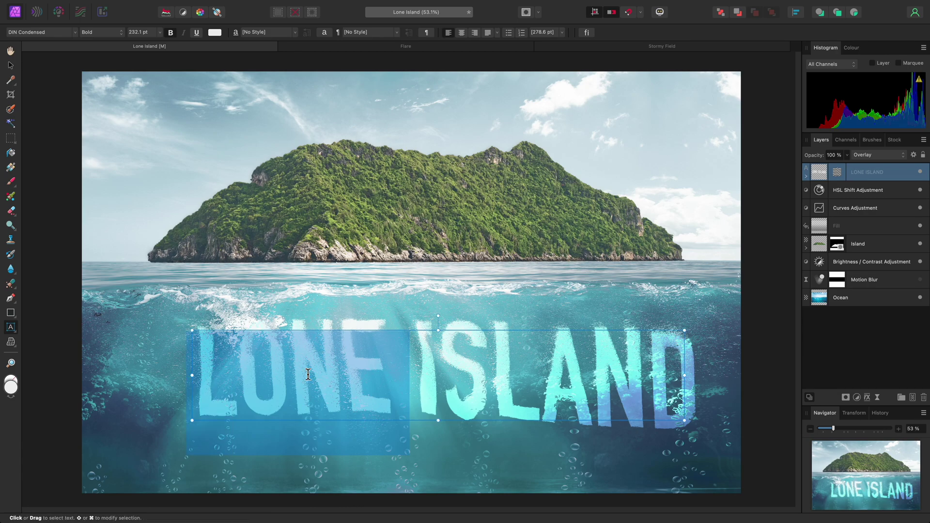
pyautogui.press('BackSpace')
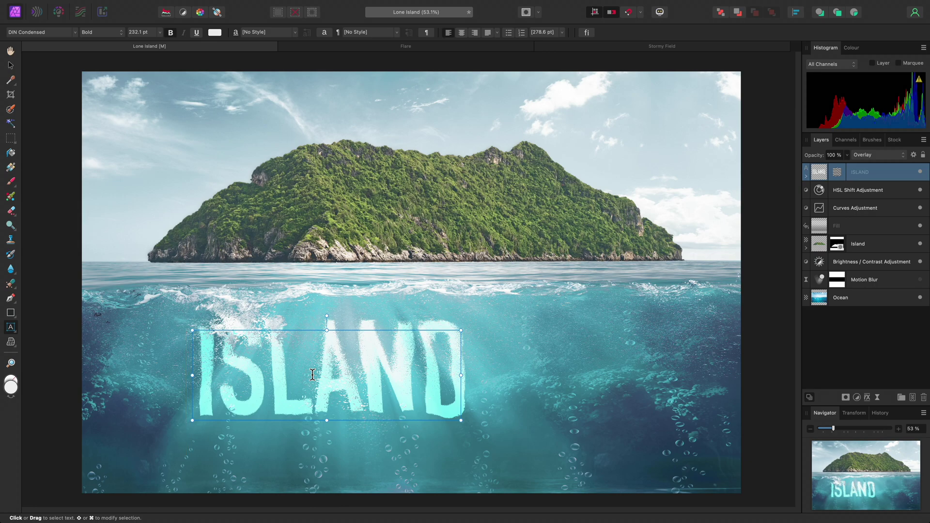
pyautogui.press('Escape')
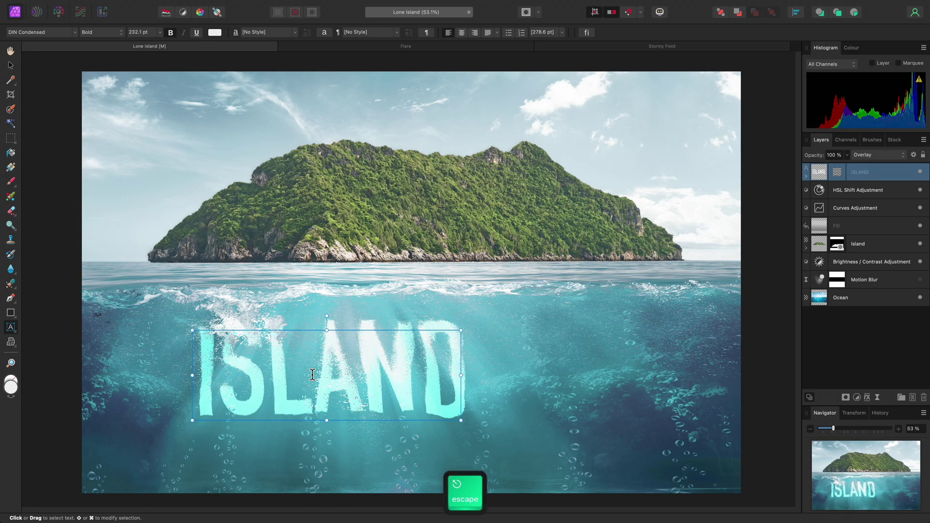
pyautogui.press('v')
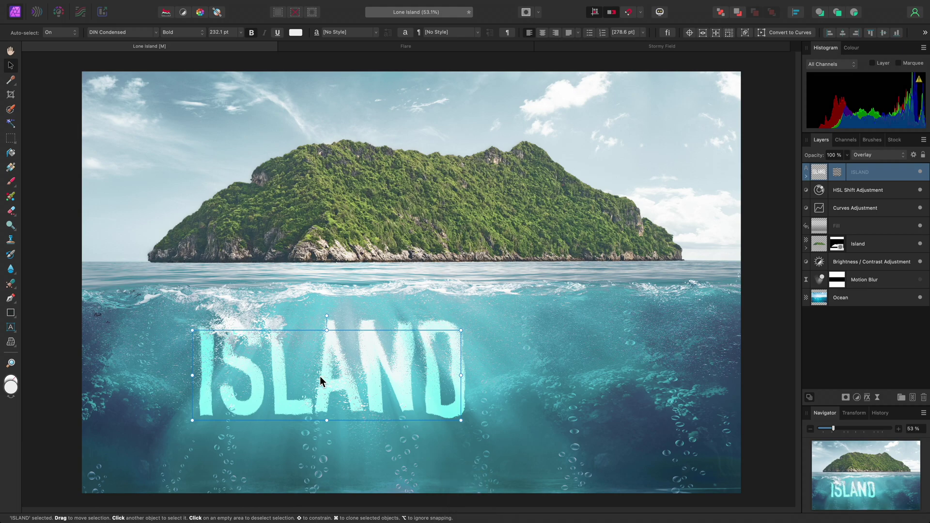
# Place ISLAND on the island's slope, set Normal blending, and scale it to about 152 pt
pyautogui.moveTo(341, 380); pyautogui.dragTo(438, 217)
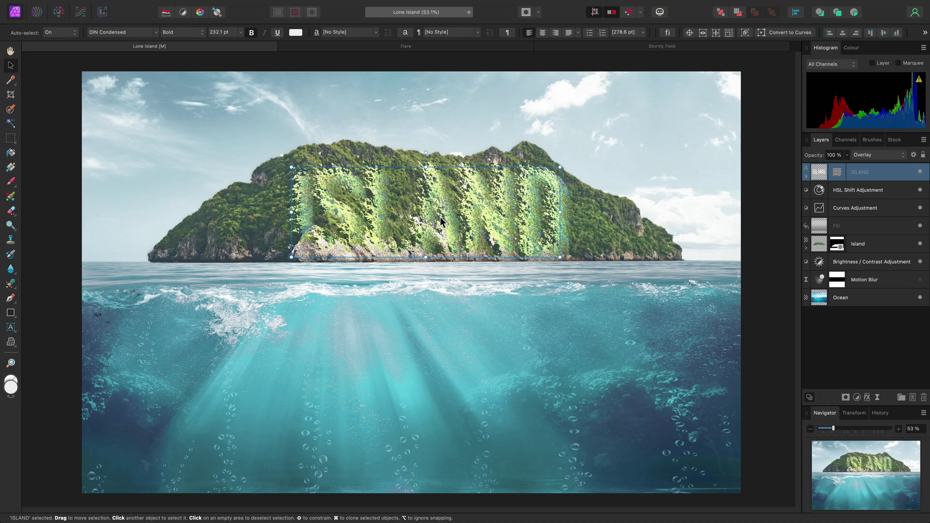
pyautogui.click(869, 155)
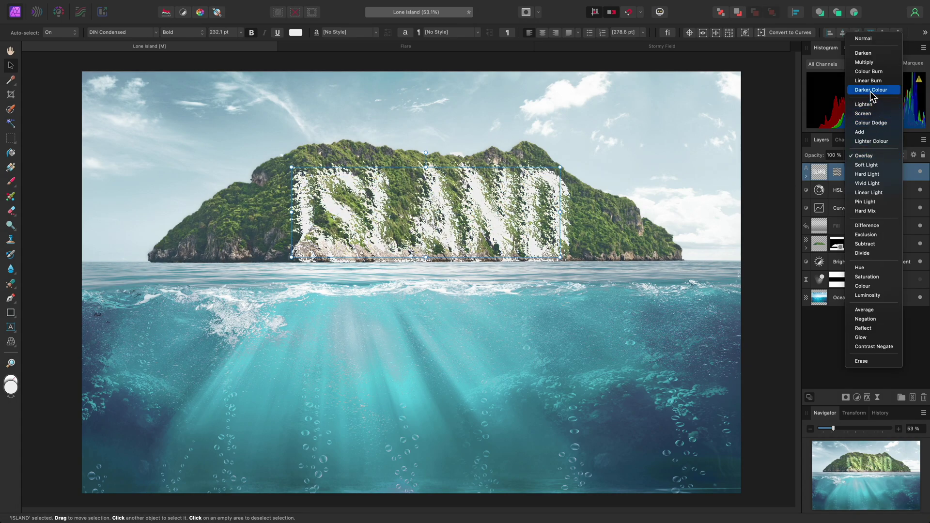
pyautogui.click(864, 38)
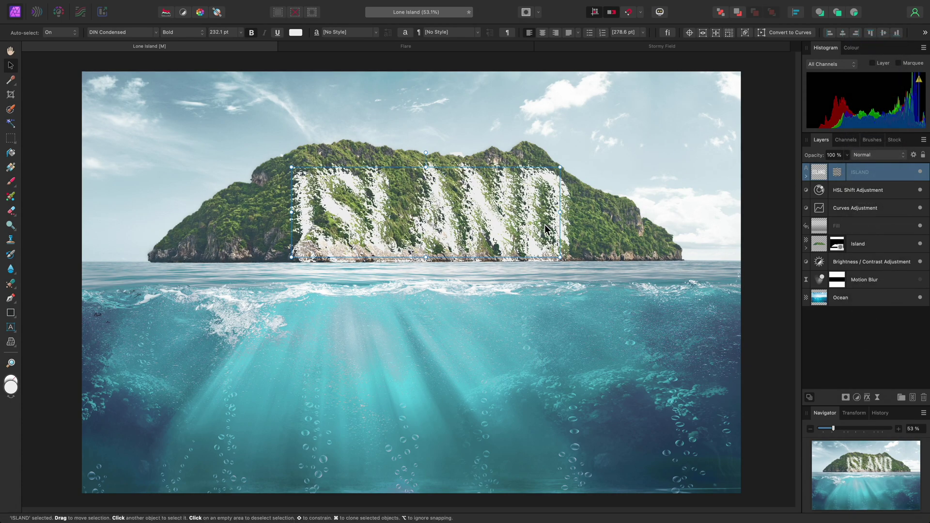
pyautogui.moveTo(560, 256); pyautogui.dragTo(471, 219)
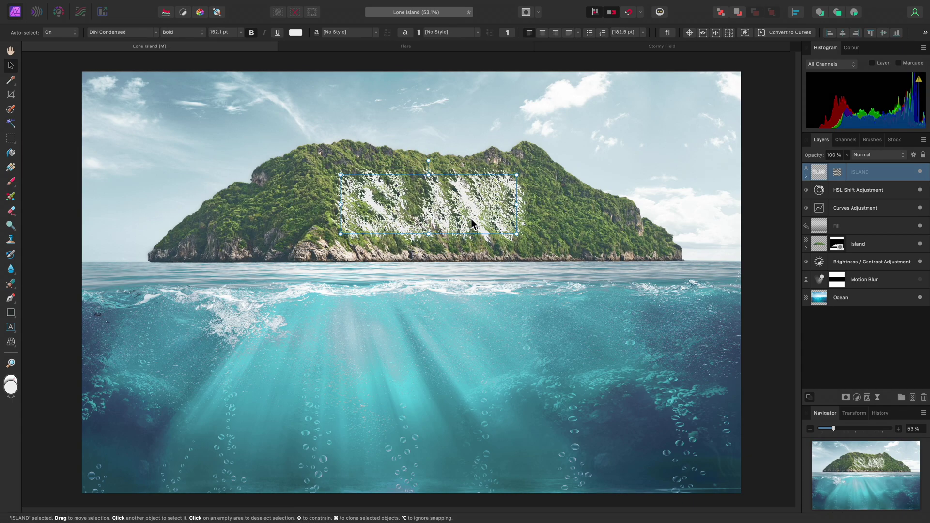
pyautogui.moveTo(471, 219); pyautogui.dragTo(471, 219)
# Lower the ISLAND text's Live Displace strength to 36.2 px and close the dialog
pyautogui.click(838, 174)
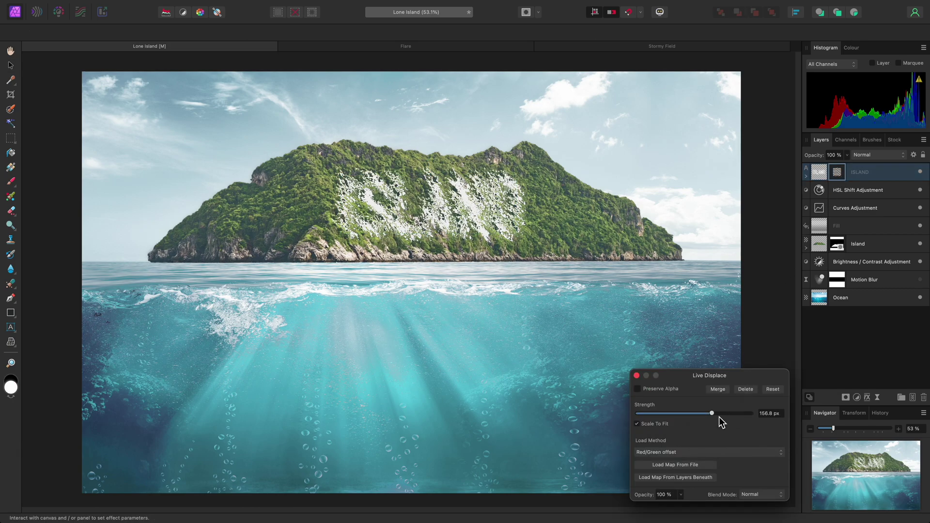
pyautogui.moveTo(711, 413); pyautogui.dragTo(699, 416)
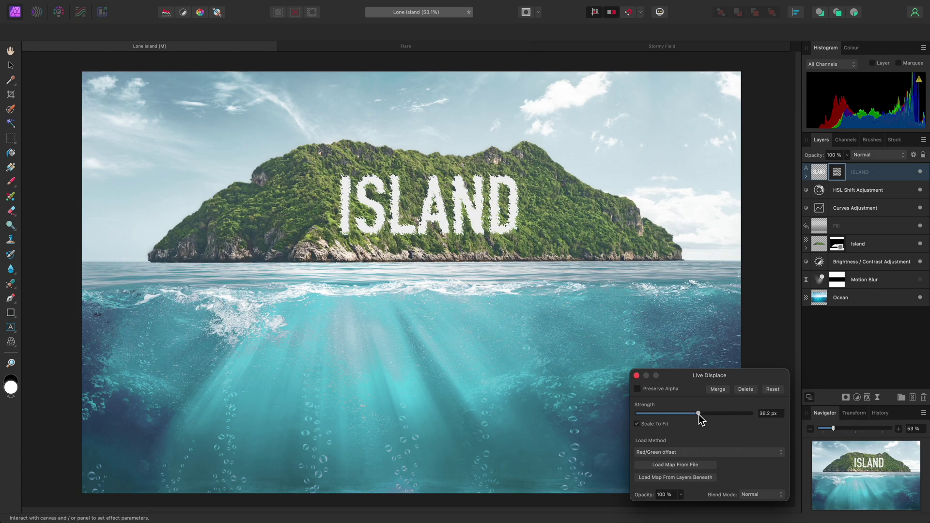
pyautogui.press('Escape')
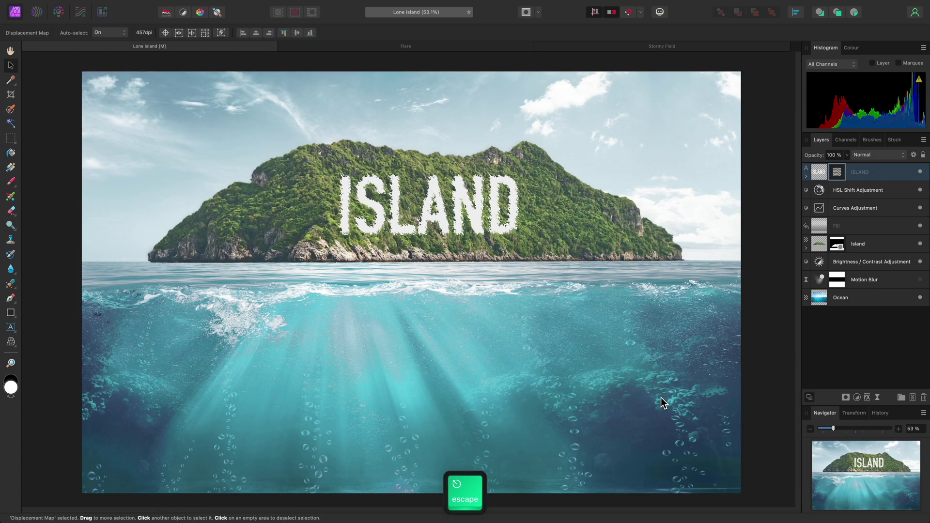
pyautogui.scroll(5, 446, 232)
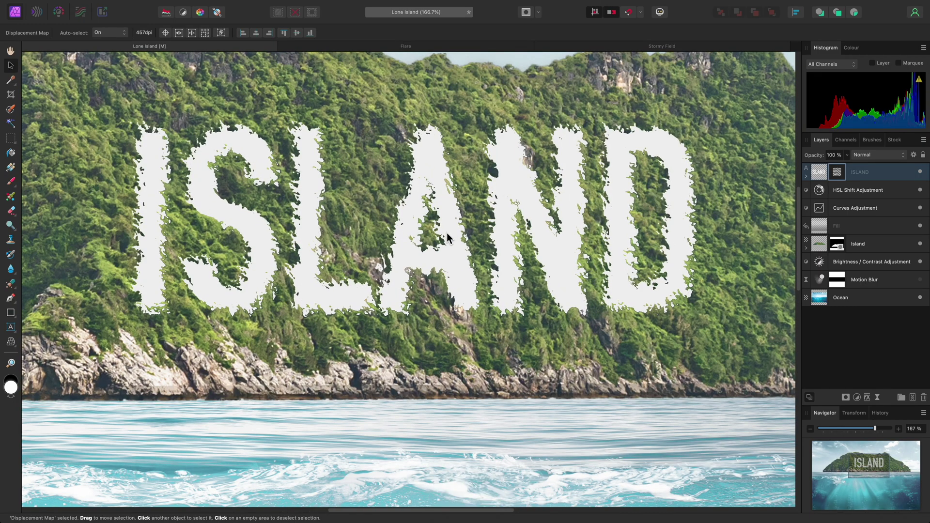
# Add a Blur > Gaussian Blur live filter to the ISLAND text layer
pyautogui.click(818, 173)
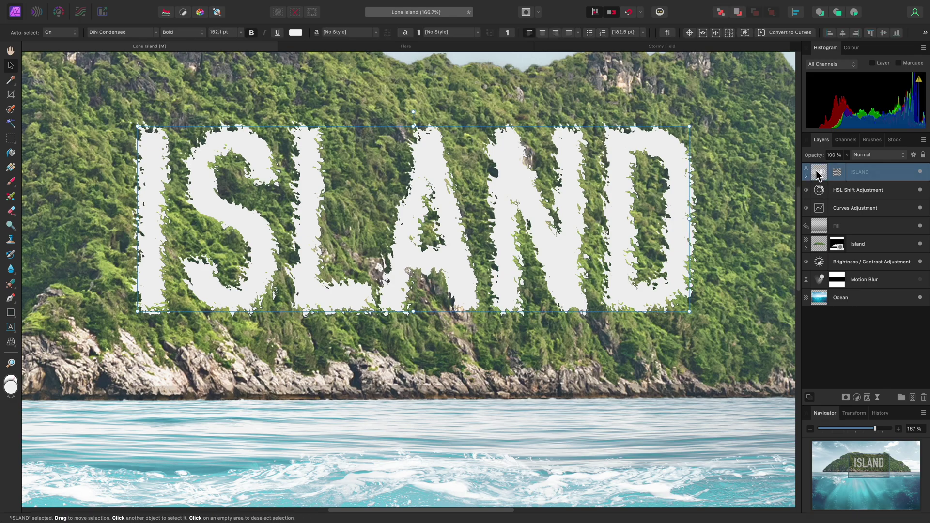
pyautogui.click(213, 6)
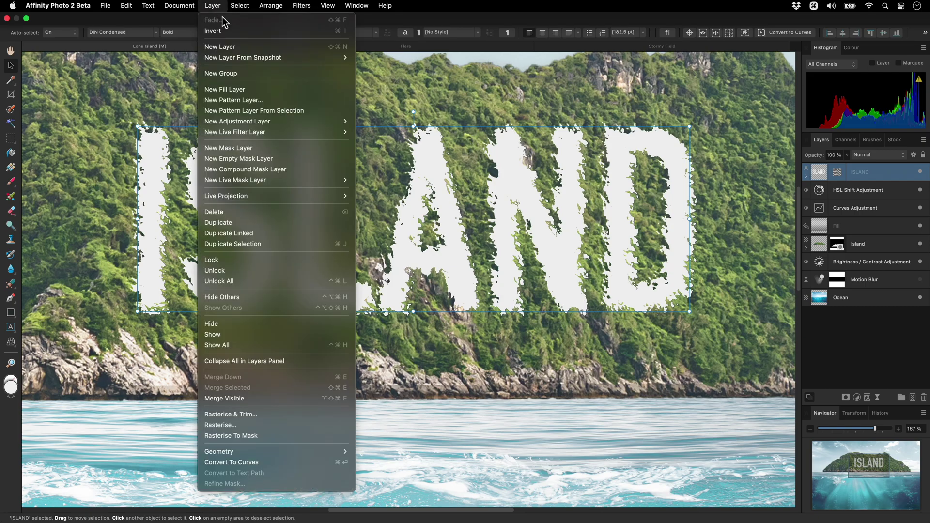
pyautogui.moveTo(276, 133)
pyautogui.moveTo(368, 133)
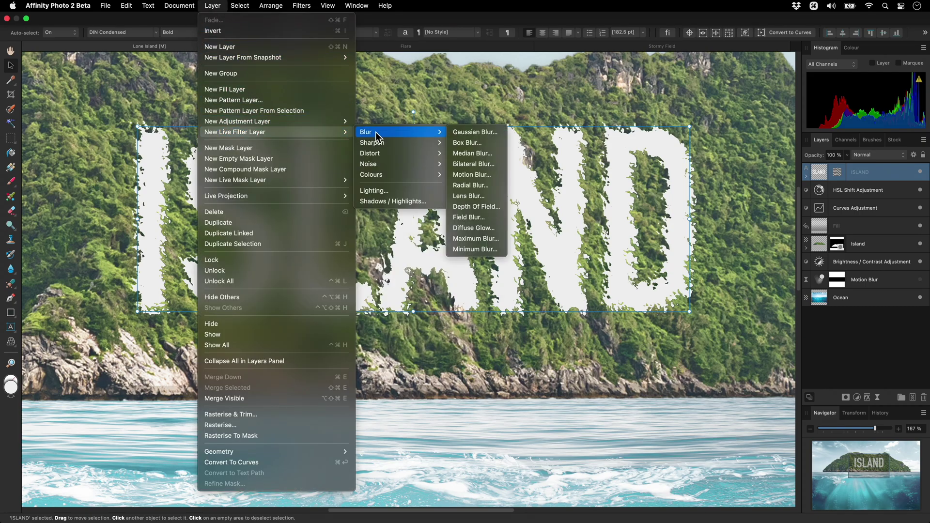
pyautogui.click(494, 136)
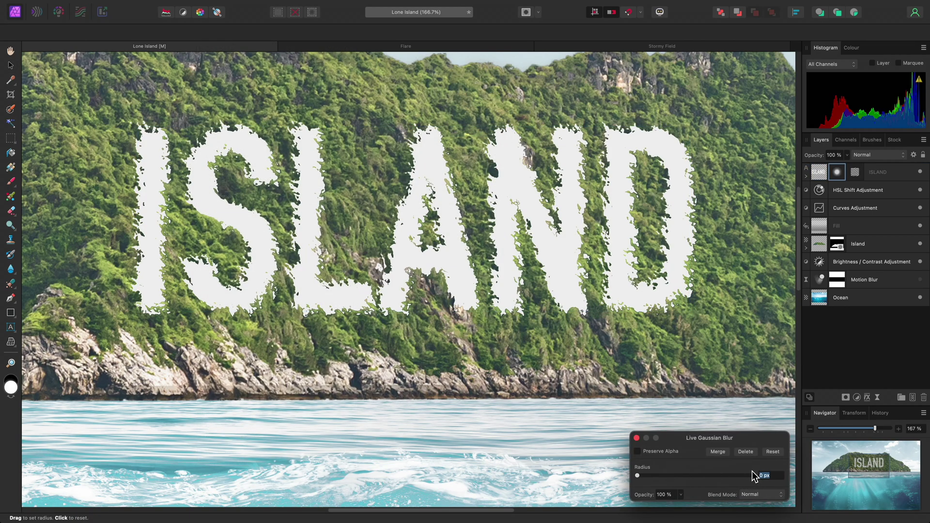
# Set the Gaussian Blur radius to 0.2 px, fit the image to the window, and close the dialog
pyautogui.write('0.1')
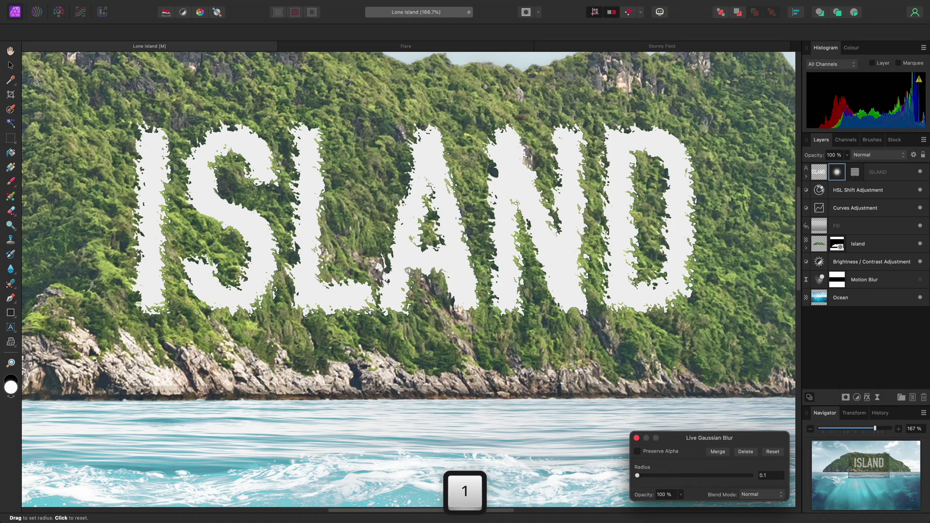
pyautogui.press('Return')
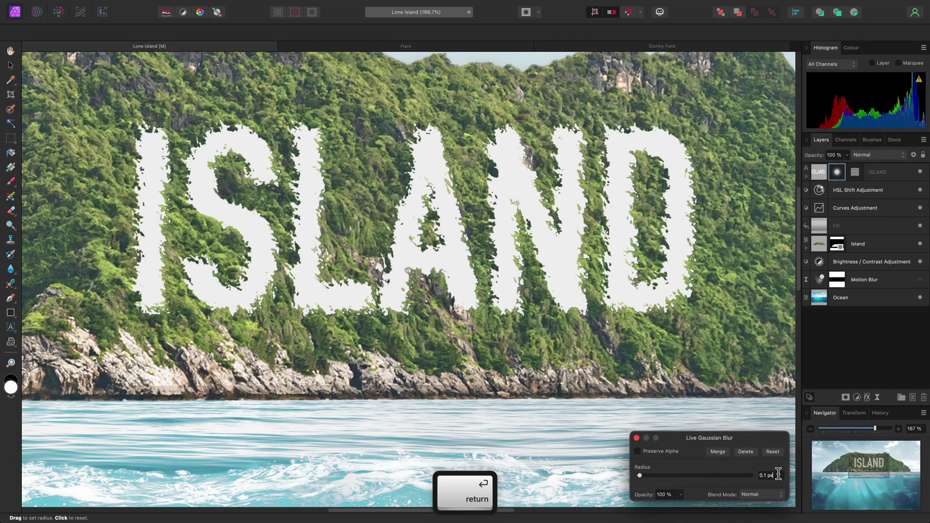
pyautogui.click(778, 474)
pyautogui.write('0.2')
pyautogui.press('Return')
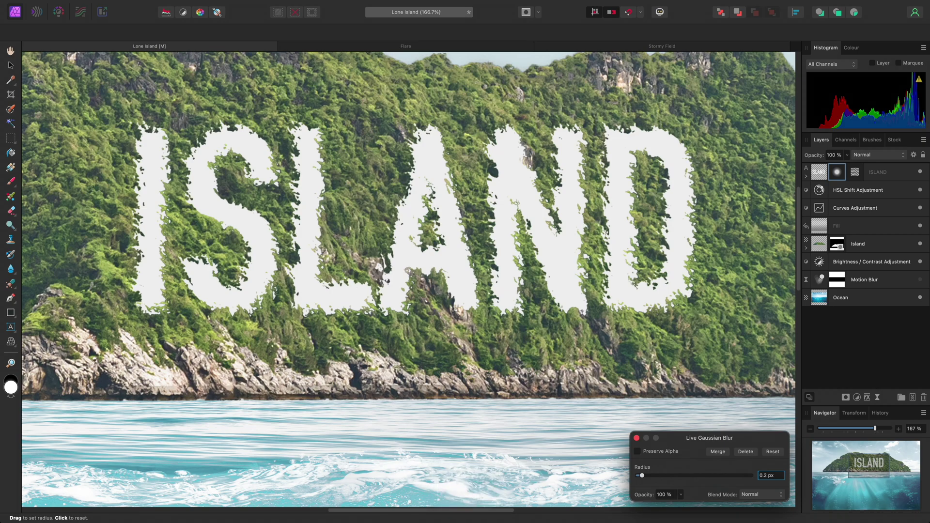
pyautogui.press('super+0')
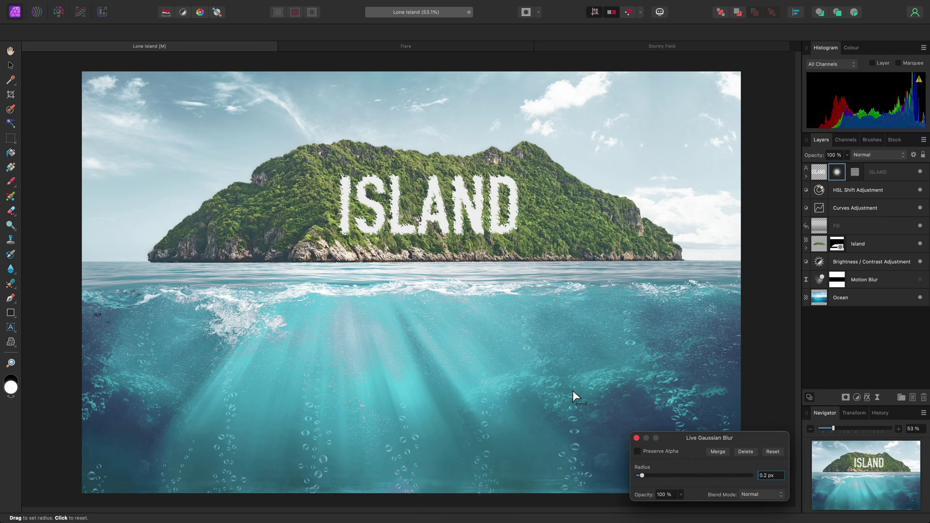
pyautogui.press('Escape')
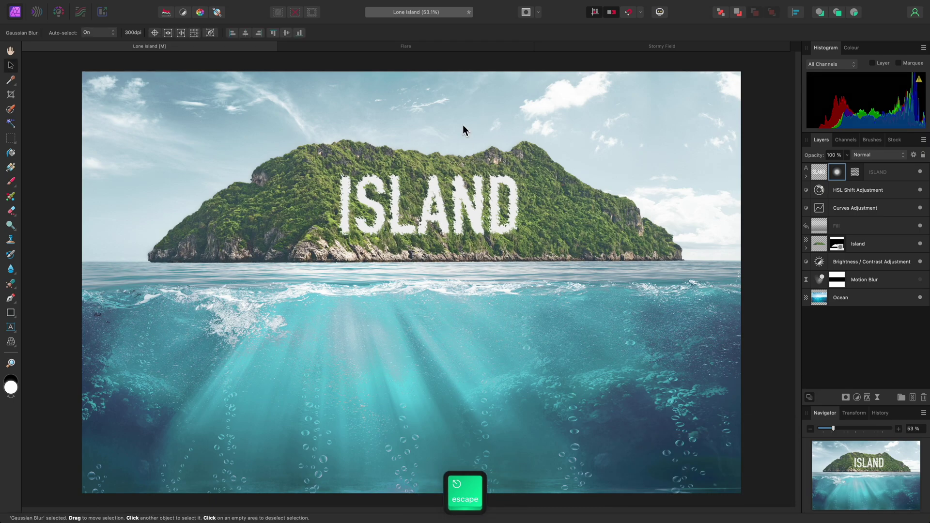
# Go to the Flare document and add a Distort > Displace live filter to its Background layer
pyautogui.click(444, 48)
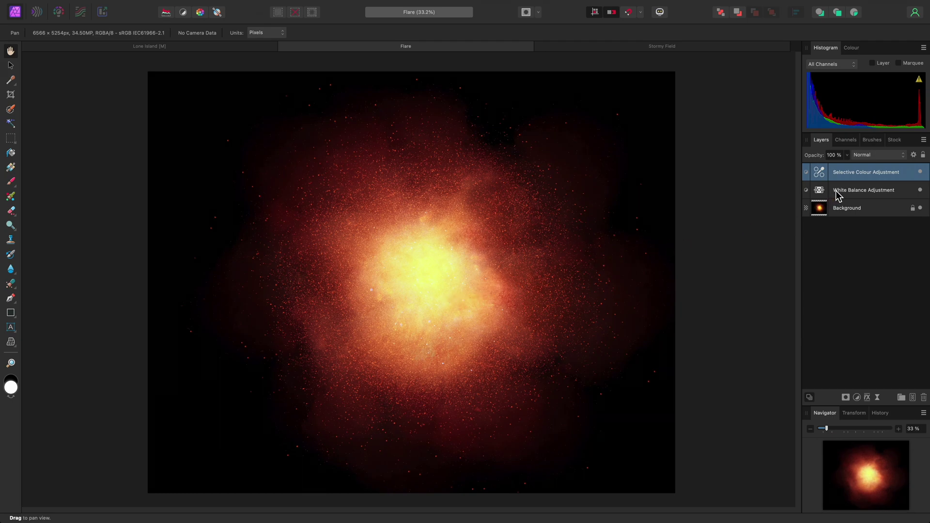
pyautogui.click(873, 208)
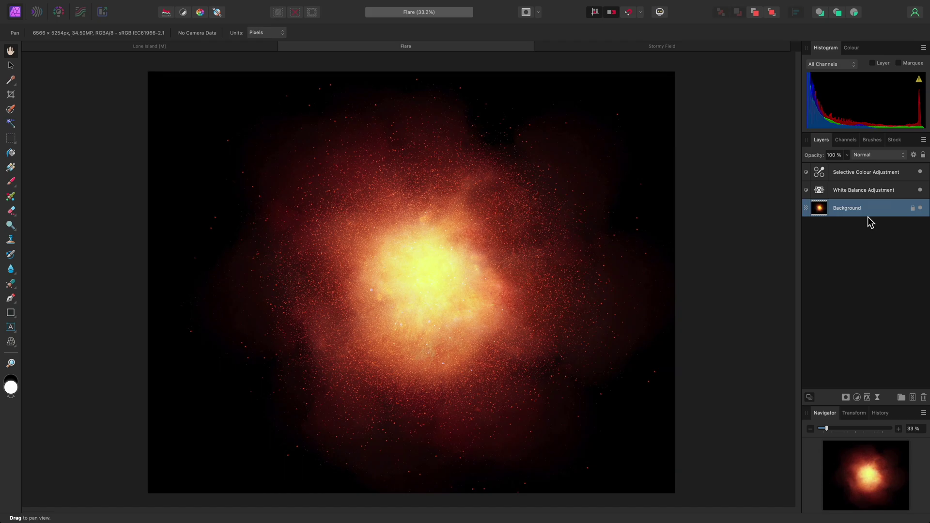
pyautogui.moveTo(290, 6)
pyautogui.click(212, 5)
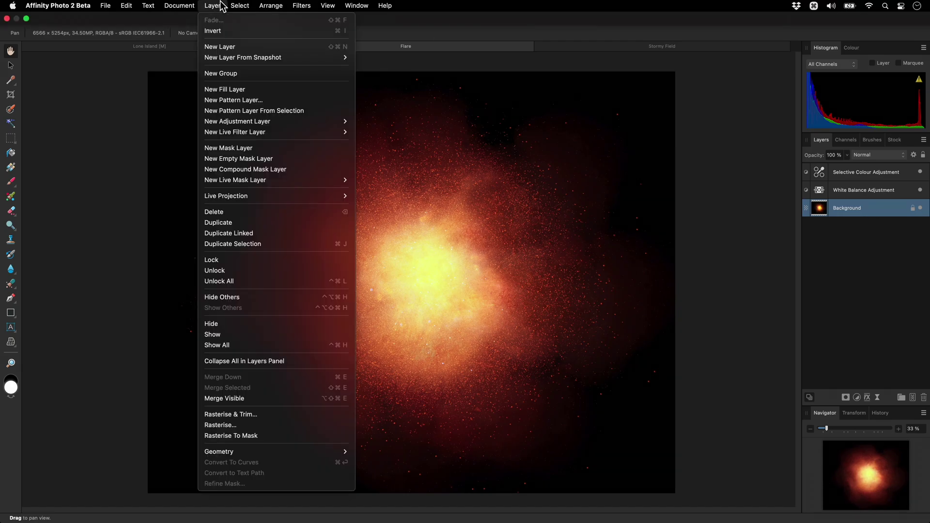
pyautogui.moveTo(291, 132)
pyautogui.moveTo(390, 153)
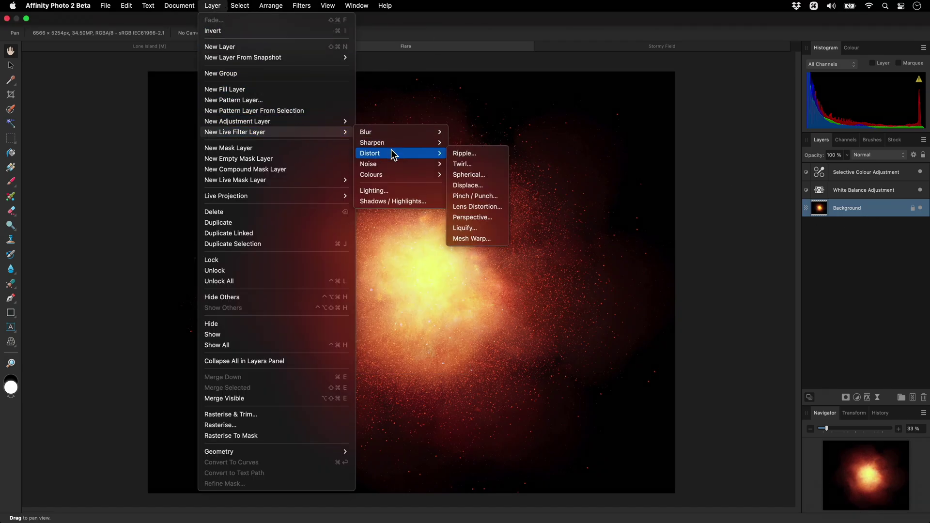
pyautogui.click(483, 185)
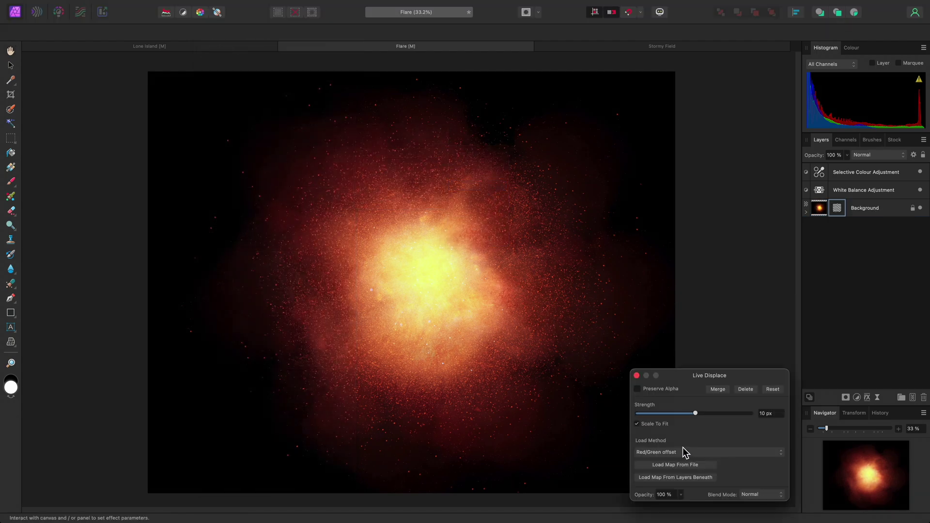
# Browse to the Displace Filter > Displacement Maps folder and select Distortion 01.jpg
pyautogui.click(699, 464)
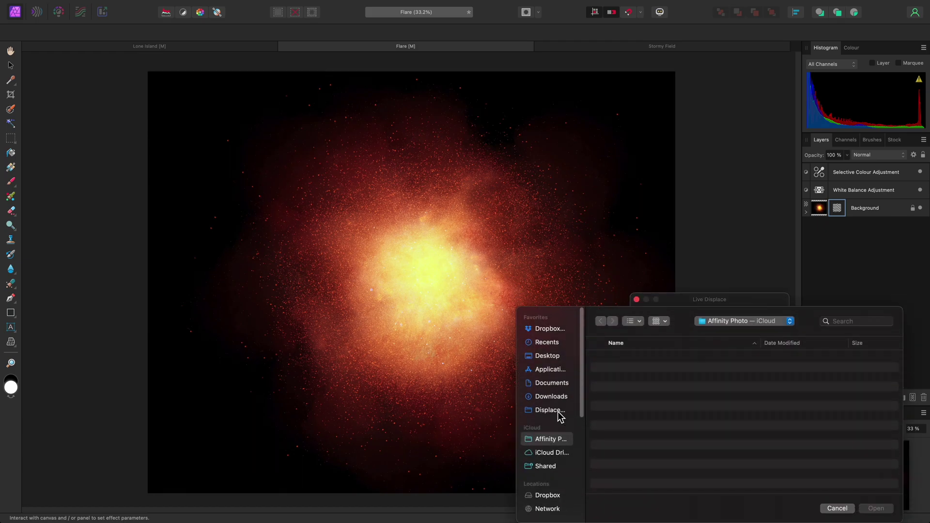
pyautogui.click(552, 410)
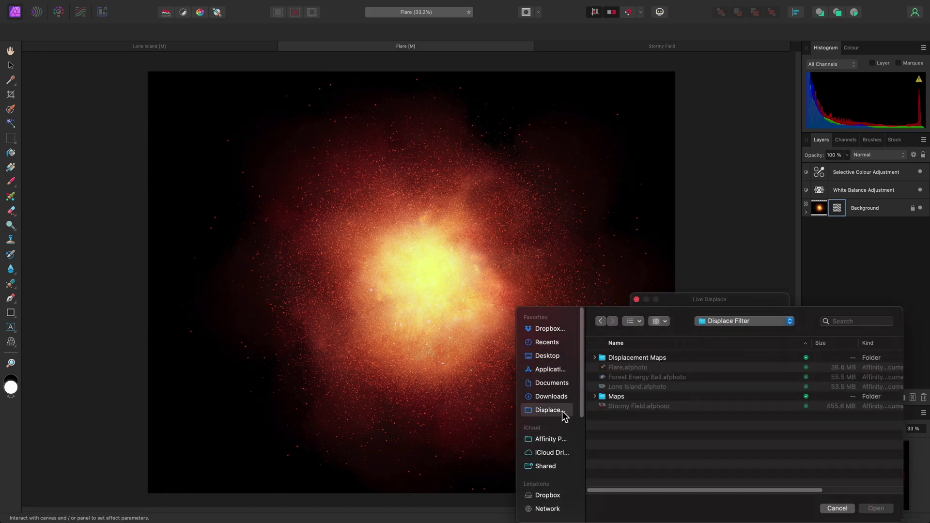
pyautogui.doubleClick(637, 359)
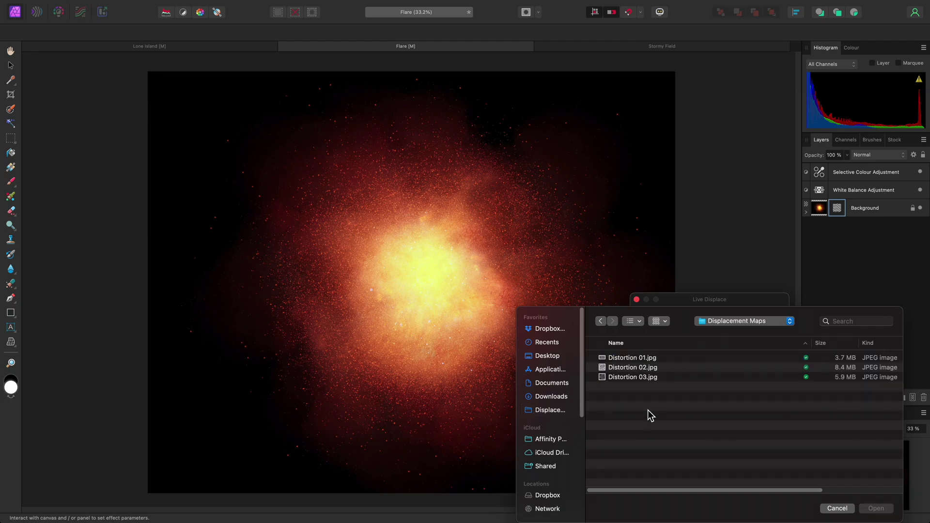
pyautogui.click(647, 358)
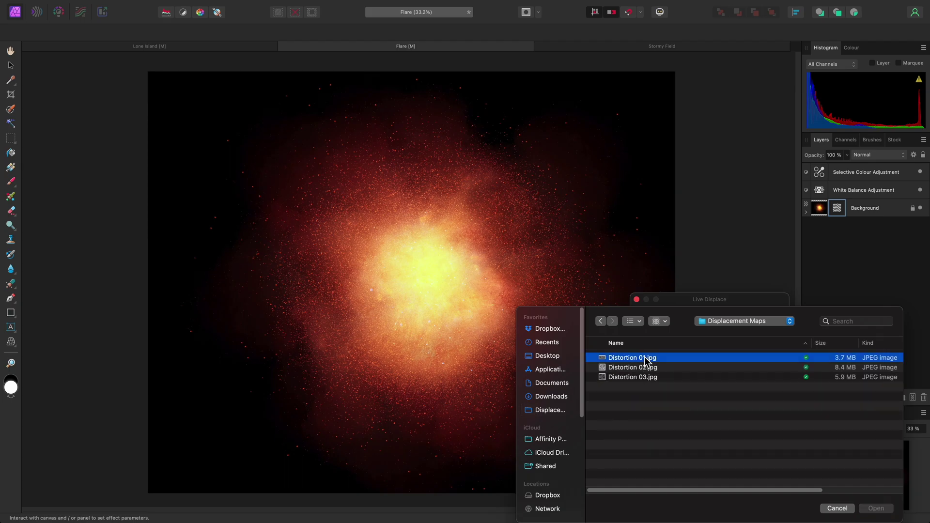
# Preview Distortion 01, 02 and 03 in Quick Look, then settle back on Distortion 01.jpg
pyautogui.press('space')
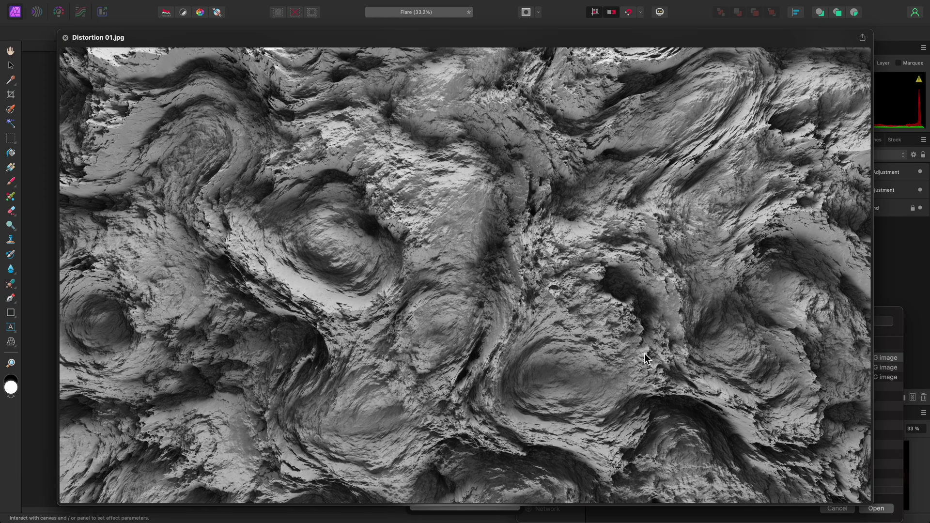
pyautogui.press('Down')
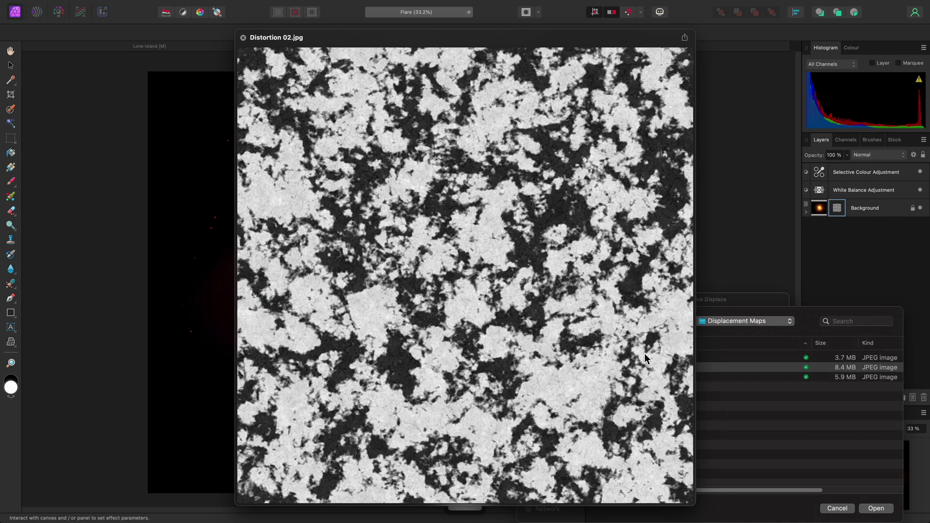
pyautogui.press('Down')
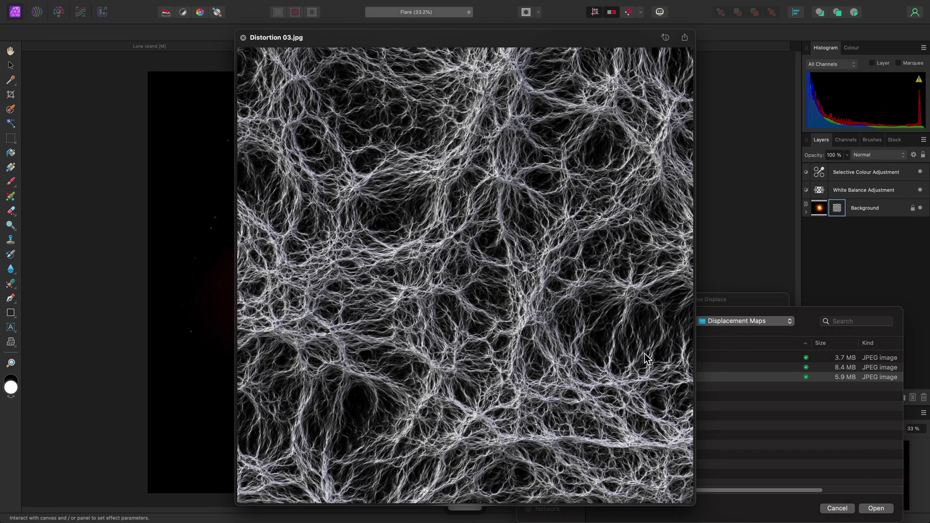
pyautogui.press('Up')
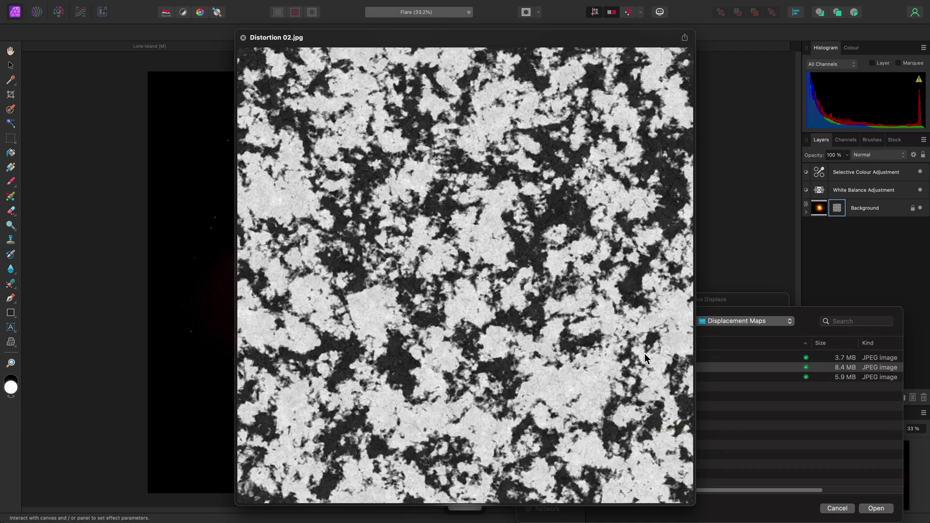
pyautogui.press('Up')
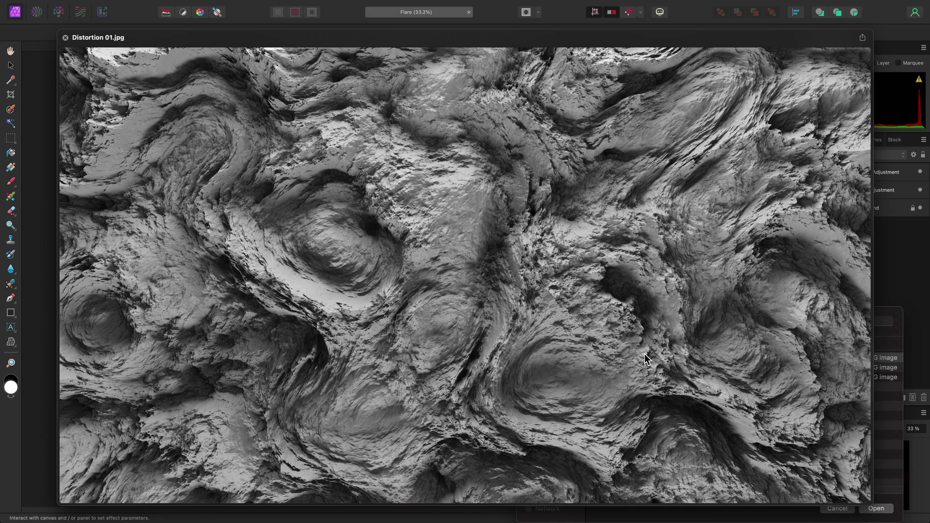
pyautogui.press('space')
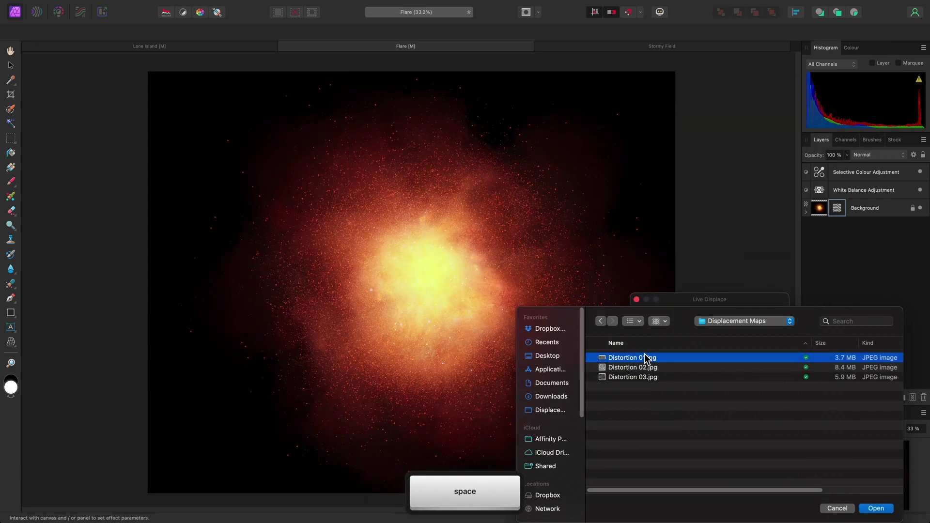
# Load Distortion 01.jpg, raise Strength to 483.2 px and enable Preserve Alpha
pyautogui.click(867, 508)
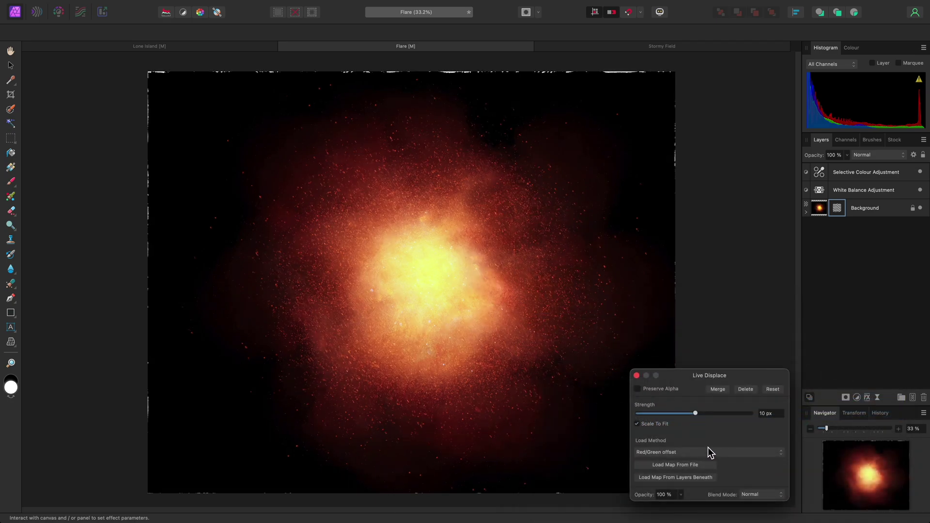
pyautogui.moveTo(696, 414); pyautogui.dragTo(749, 418)
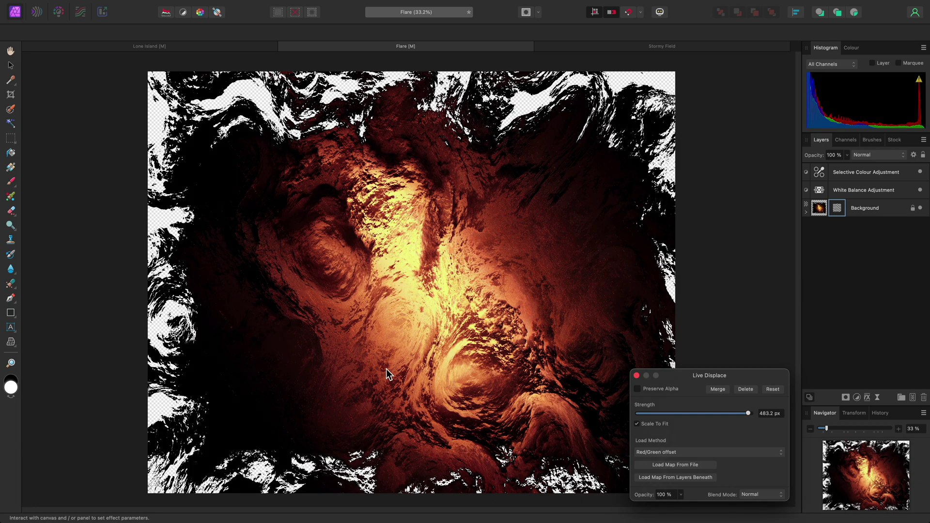
pyautogui.click(672, 390)
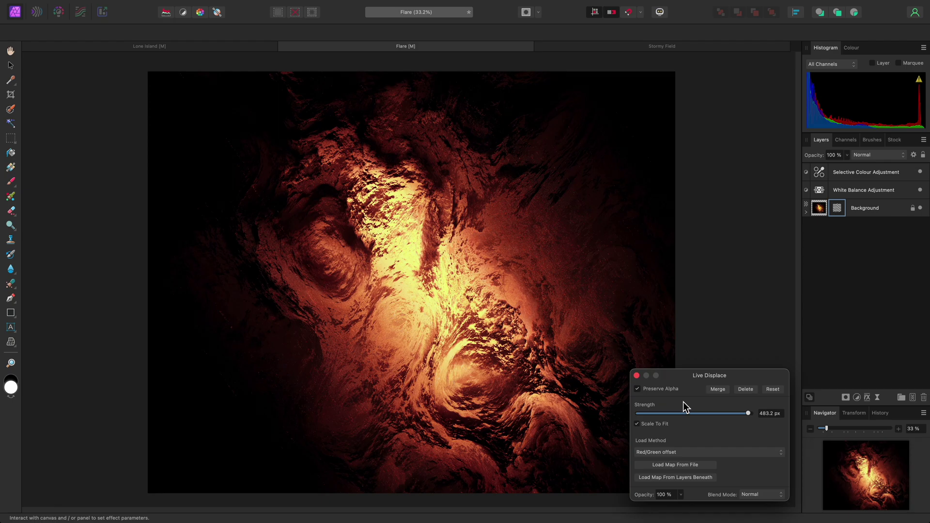
# Try the Lighten blend mode for the filter, then return it to Normal
pyautogui.click(771, 495)
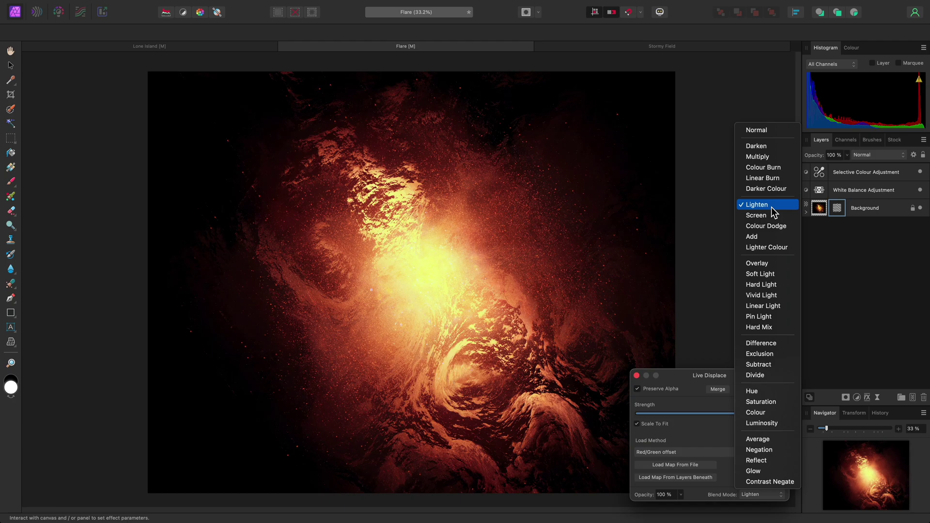
pyautogui.click(771, 207)
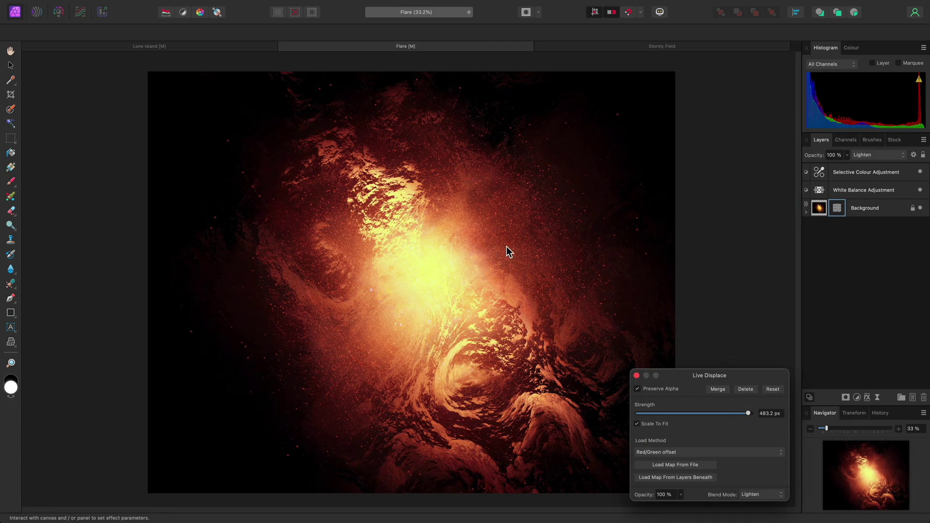
pyautogui.click(768, 498)
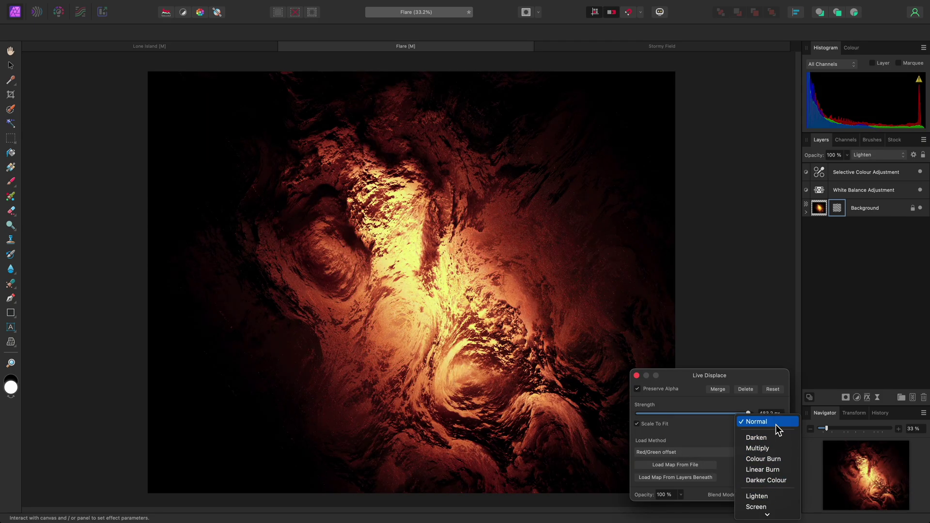
pyautogui.click(775, 425)
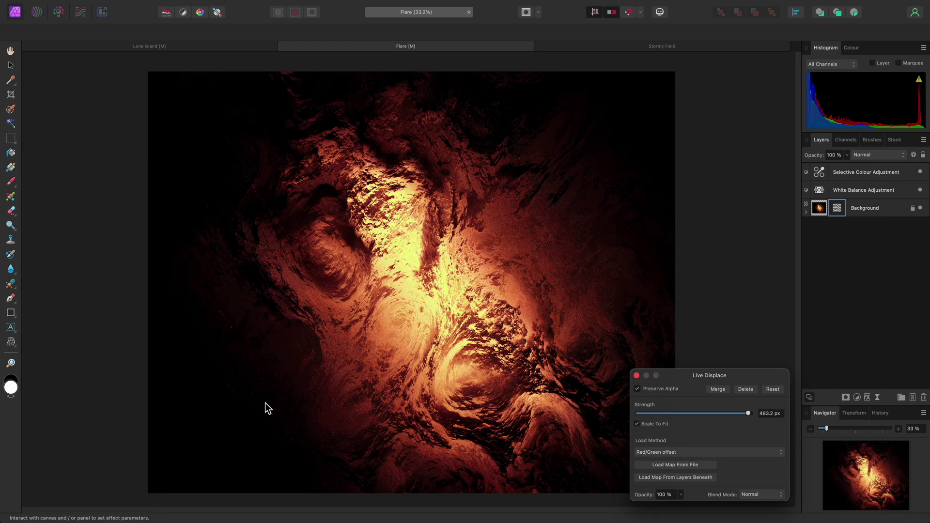
# Turn Scale To Fit off and back on, then close the Live Displace settings
pyautogui.click(662, 421)
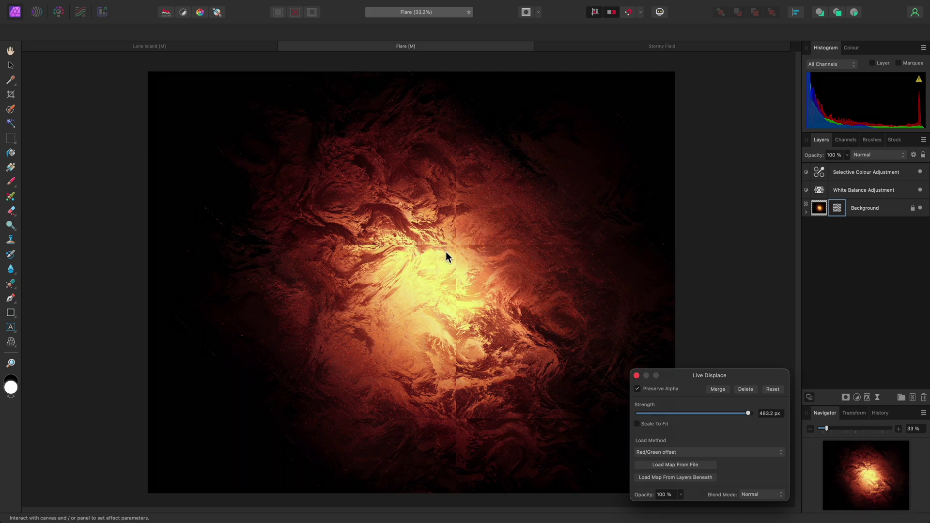
pyautogui.click(655, 425)
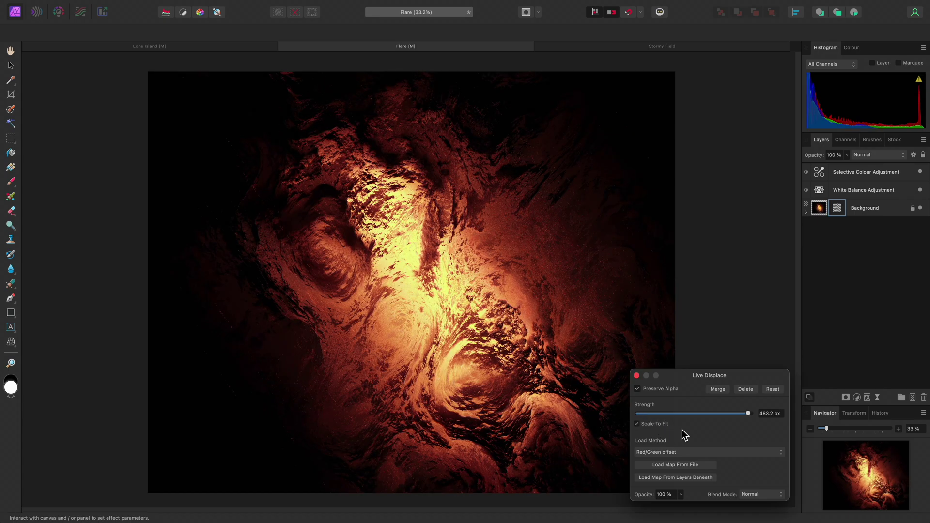
pyautogui.press('Escape')
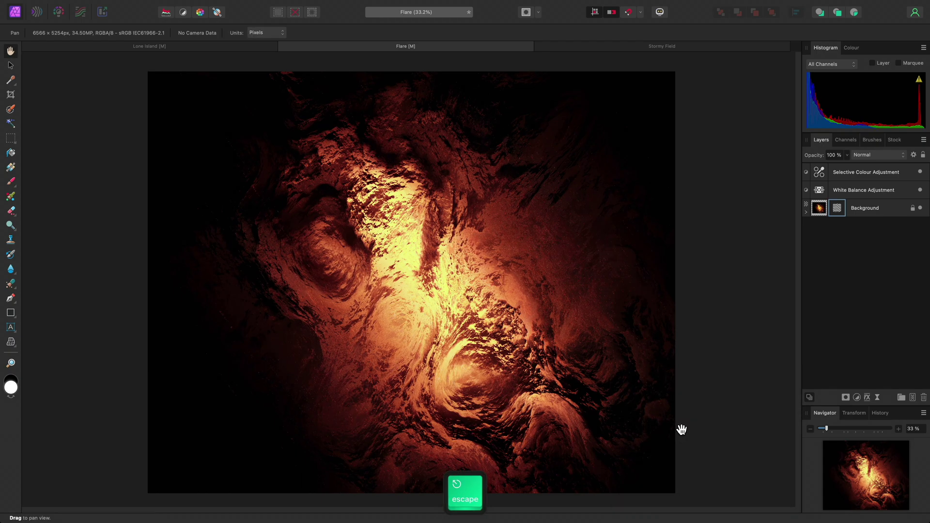
# Add a Distort > Displace live filter to Stormy Field's Triangle layer using Sobel 3x3 intensity offset
pyautogui.click(679, 45)
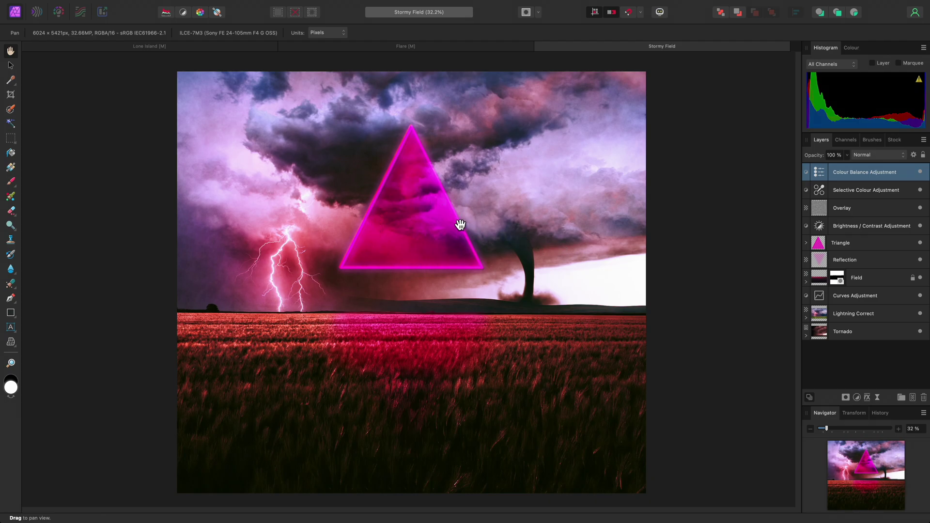
pyautogui.click(879, 248)
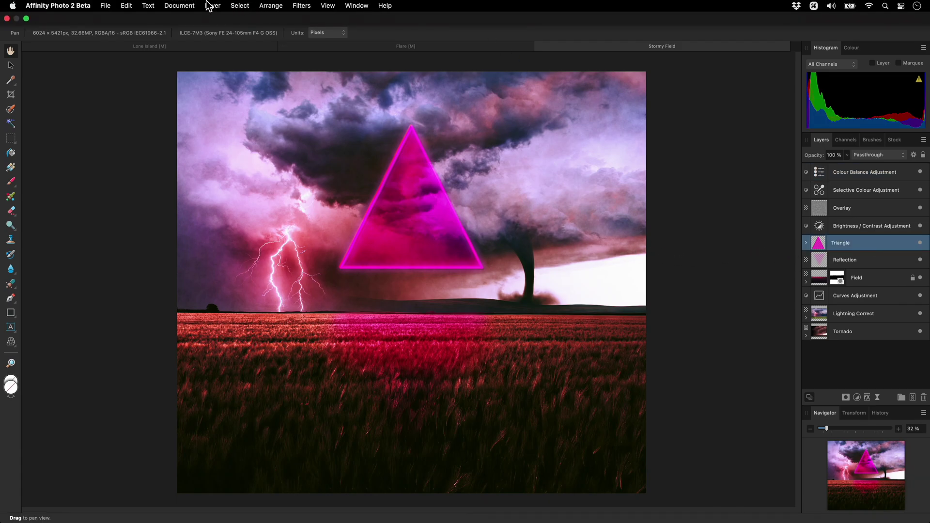
pyautogui.click(212, 5)
pyautogui.moveTo(305, 132)
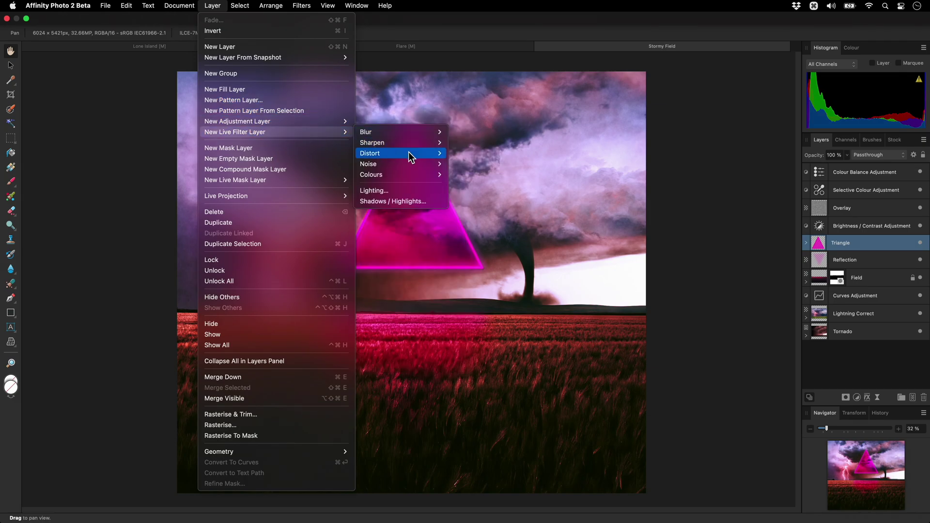
pyautogui.moveTo(409, 153)
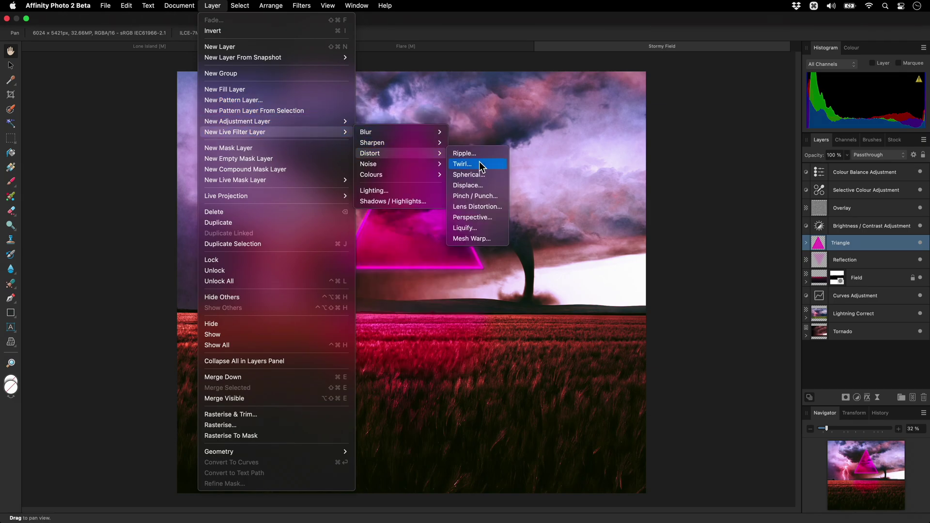
pyautogui.click(486, 186)
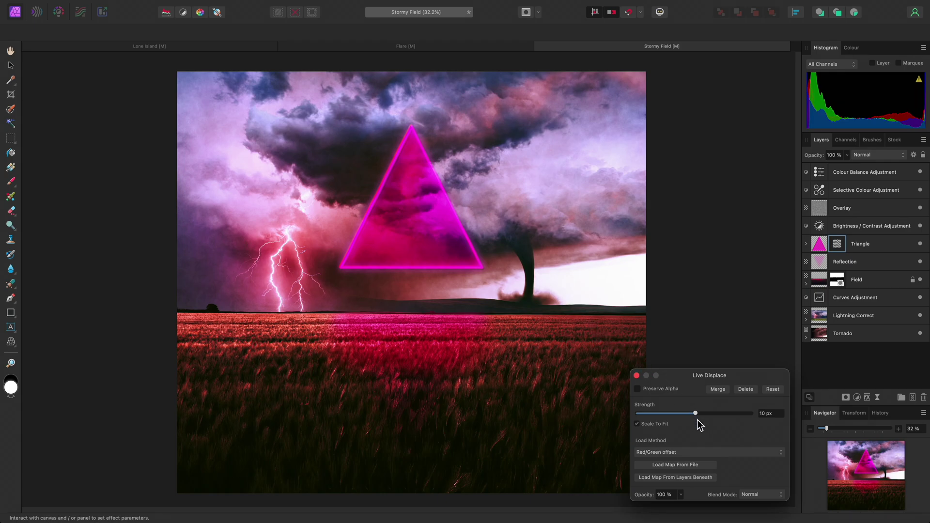
pyautogui.click(706, 452)
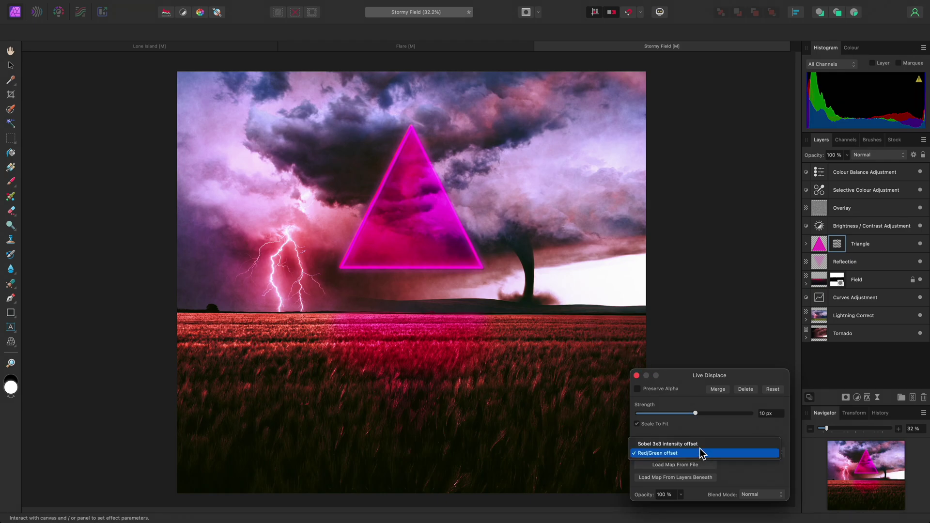
pyautogui.click(701, 444)
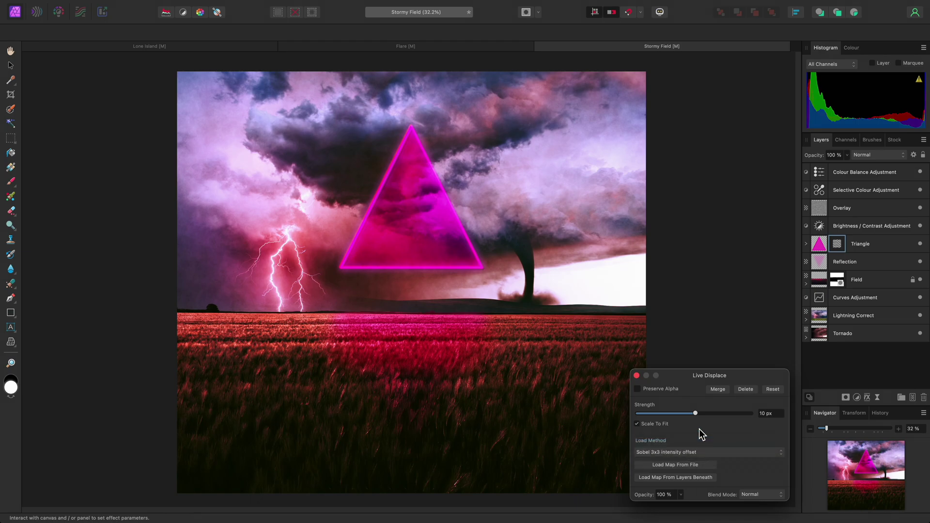
# Preview and load Distortion 02.jpg as the triangle's displacement map
pyautogui.click(699, 464)
pyautogui.click(640, 368)
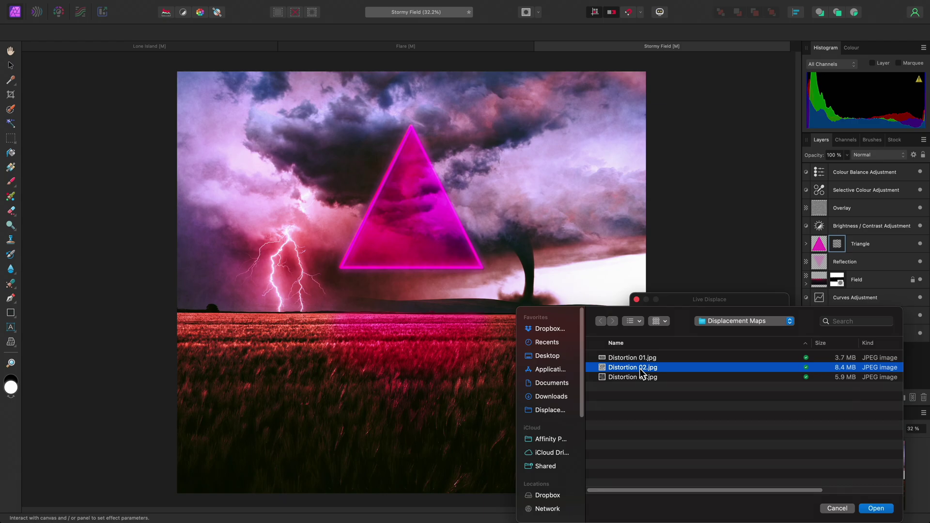
pyautogui.press('space')
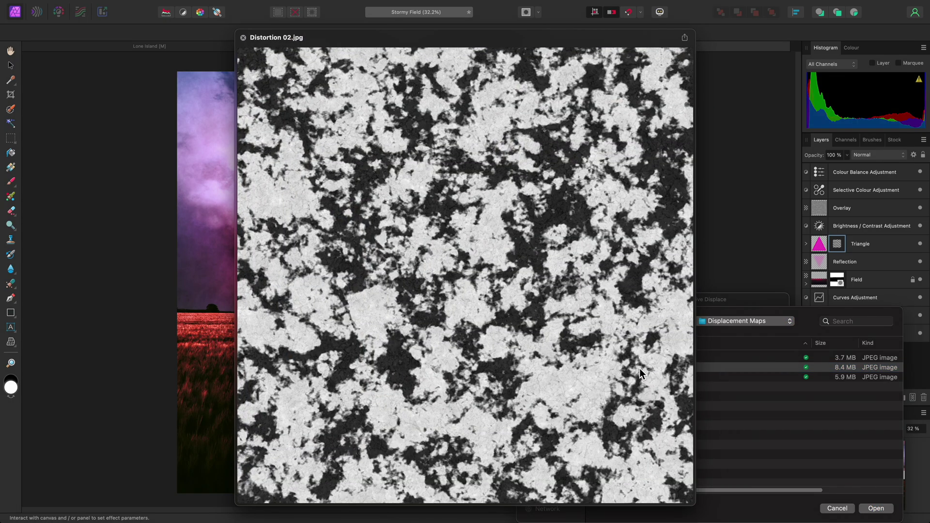
pyautogui.press('space')
pyautogui.click(864, 509)
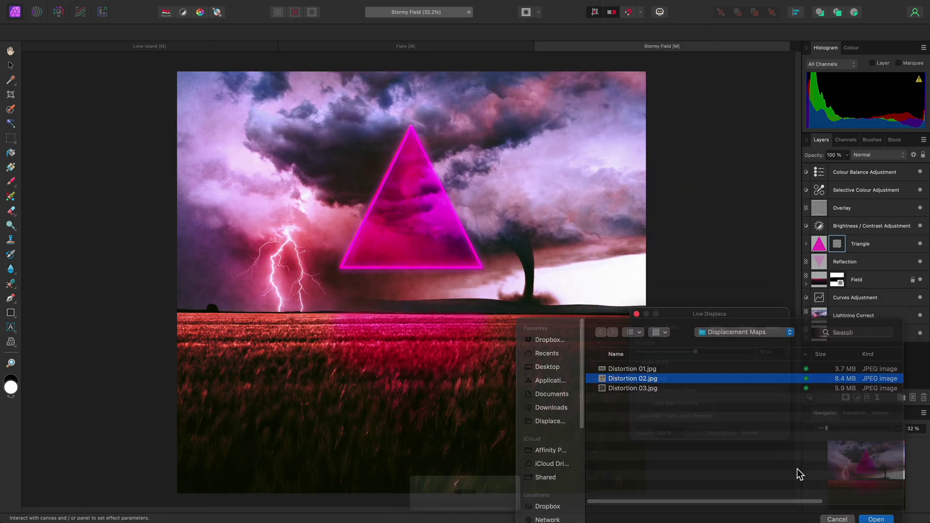
# Set the triangle's displacement Strength to 152.6 px, close the settings and fit the view
pyautogui.moveTo(695, 414); pyautogui.dragTo(711, 413)
pyautogui.scroll(3, 405, 189)
pyautogui.scroll(3, 405, 190)
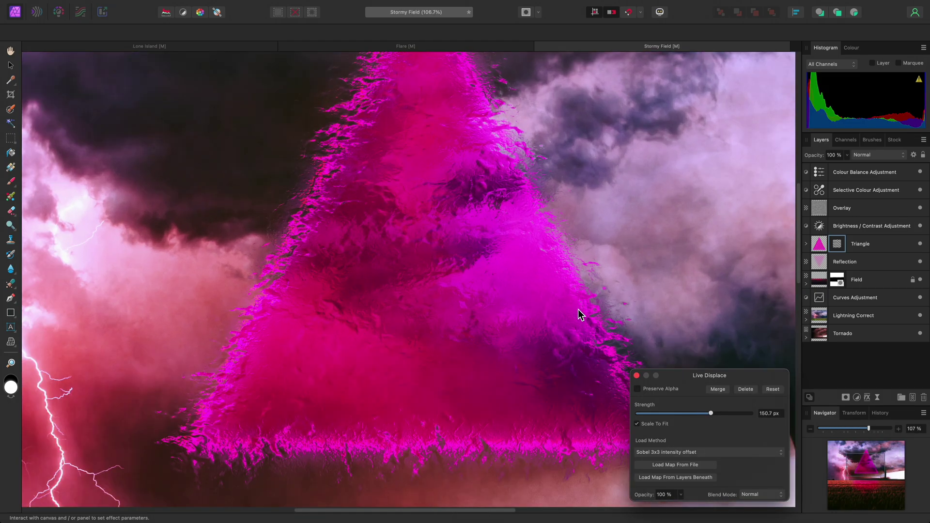
pyautogui.moveTo(711, 413)
pyautogui.mouseDown()
pyautogui.moveTo(698, 415)
pyautogui.moveTo(728, 415)
pyautogui.moveTo(713, 421)
pyautogui.mouseUp()
pyautogui.press('Return')
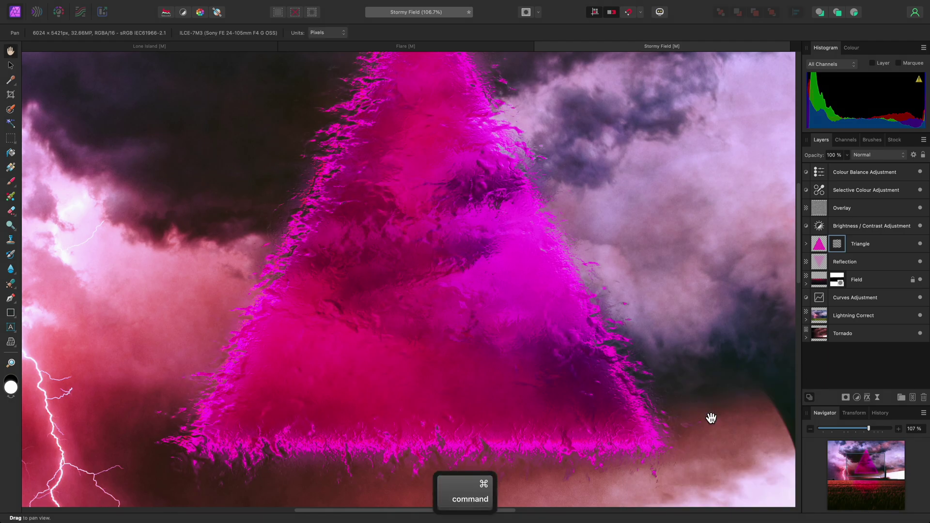
pyautogui.press('super+0')
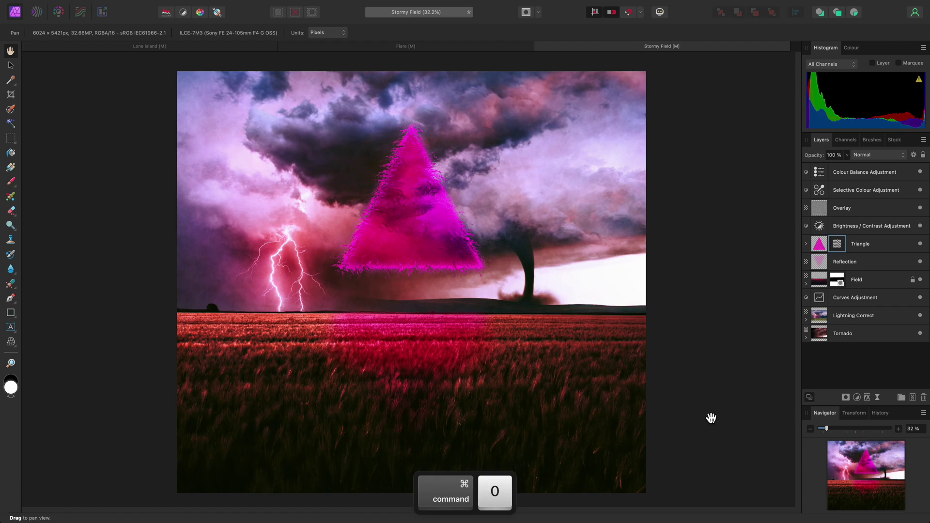